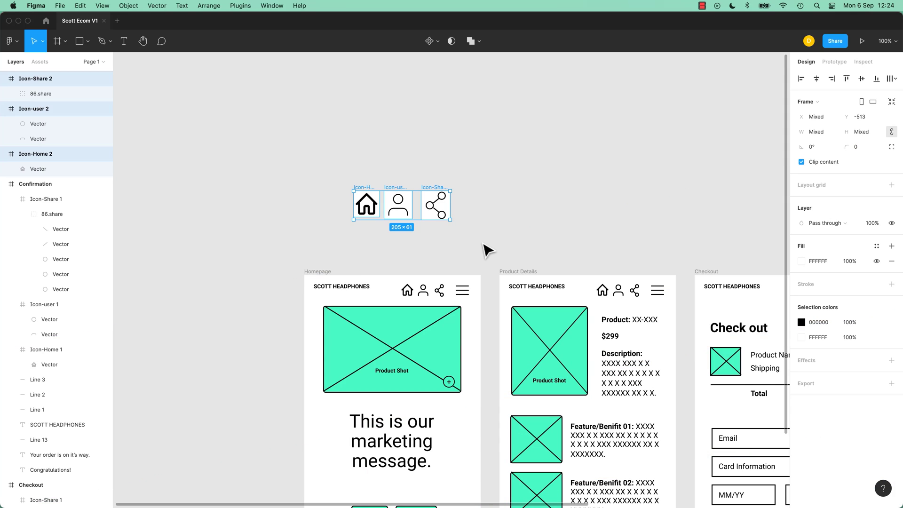
# Preview the finished header icons up close, then return to the Homepage and Product Details view
pyautogui.scroll(10, 478, 262)
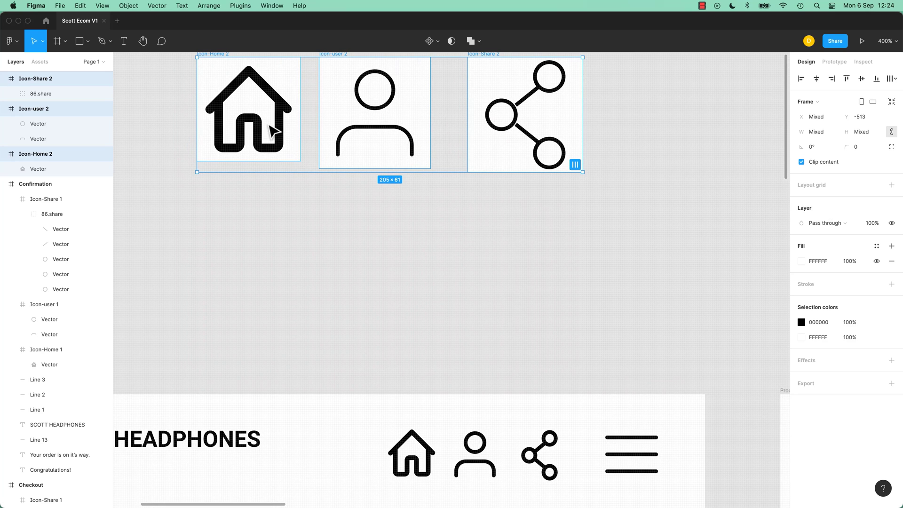
pyautogui.click(447, 275)
pyautogui.scroll(-5, 449, 276)
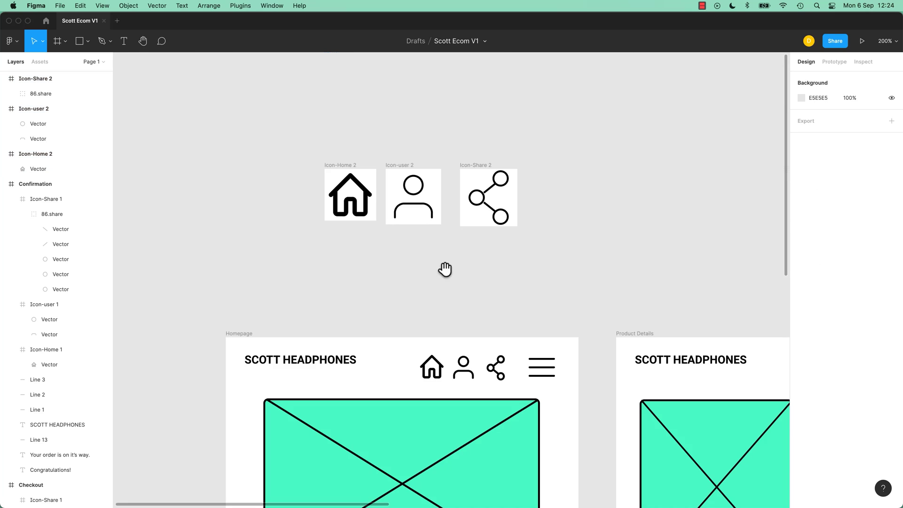
pyautogui.hscroll(7, 445, 269)
pyautogui.moveTo(486, 287); pyautogui.dragTo(703, 263)
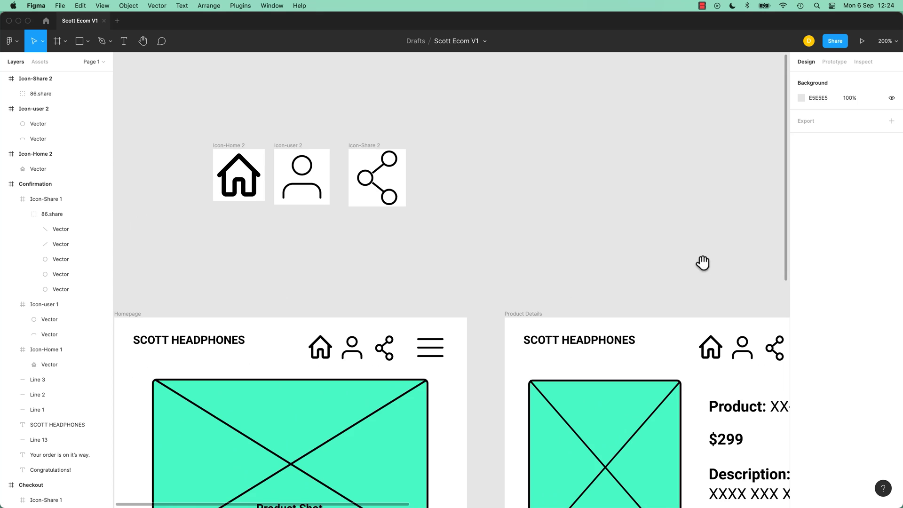
pyautogui.hscroll(-4, 481, 270)
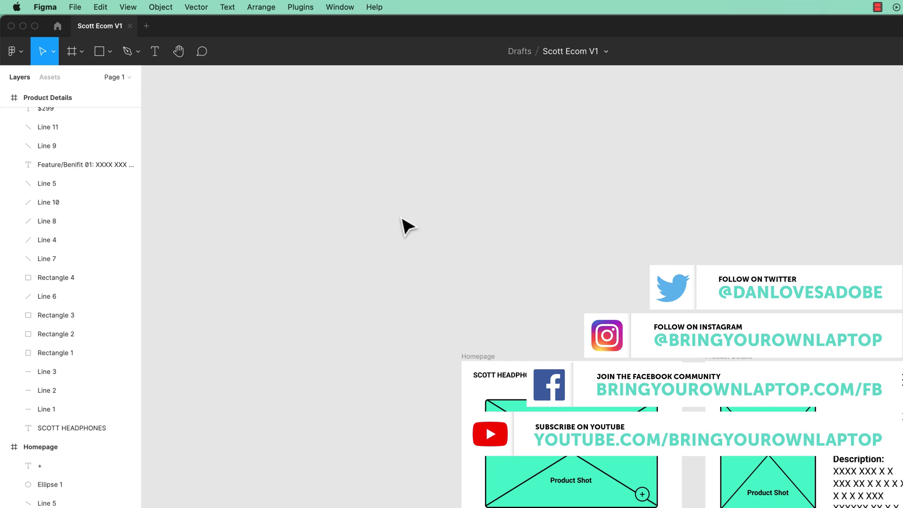
# Import Icon-Share.svg, Icon-user.svg and Icon-Home.svg together with Place image
pyautogui.click(104, 51)
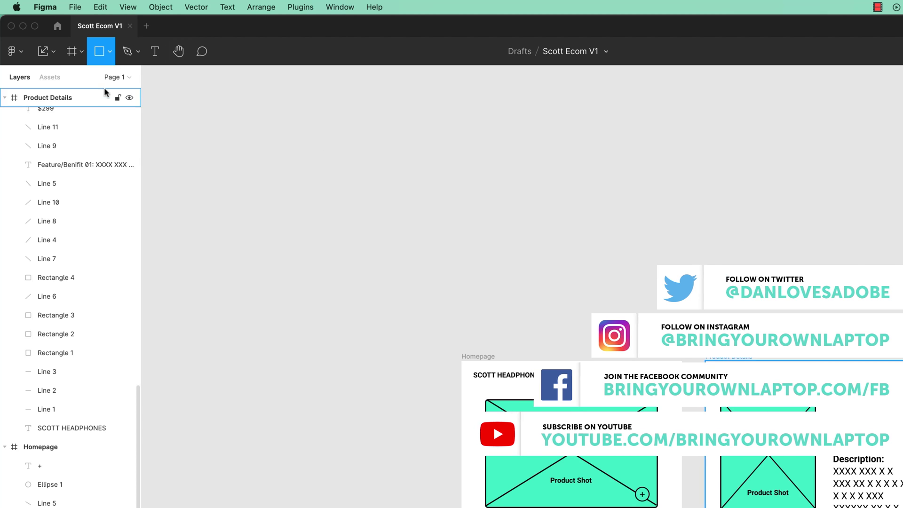
pyautogui.click(109, 52)
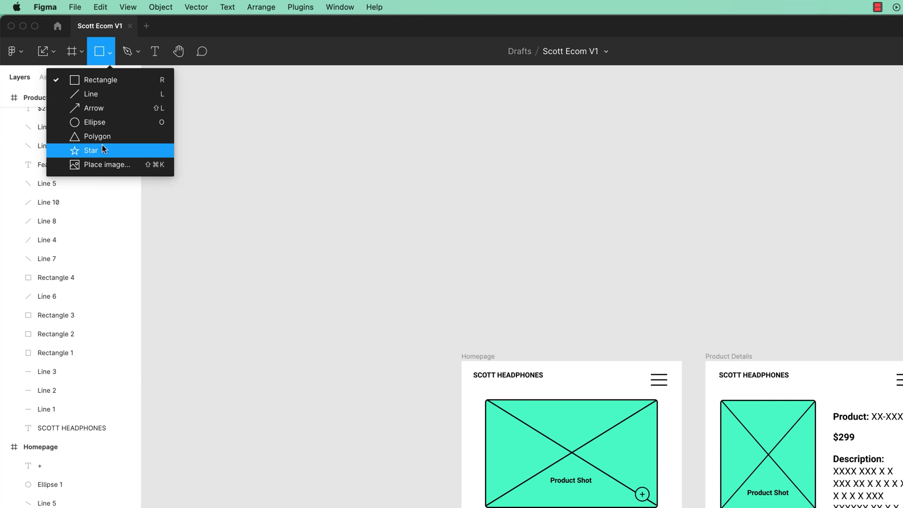
pyautogui.click(97, 164)
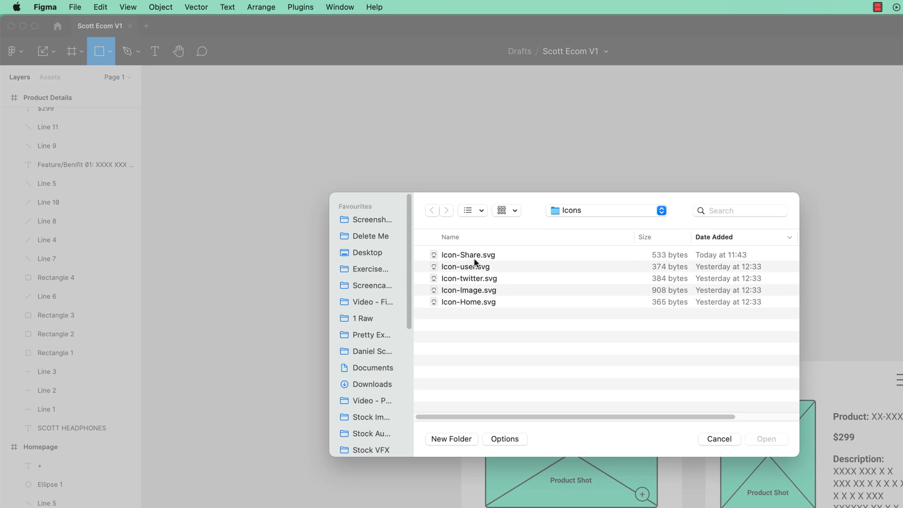
pyautogui.click(483, 254)
pyautogui.keyDown('super'); pyautogui.click(481, 266); pyautogui.keyUp('super')
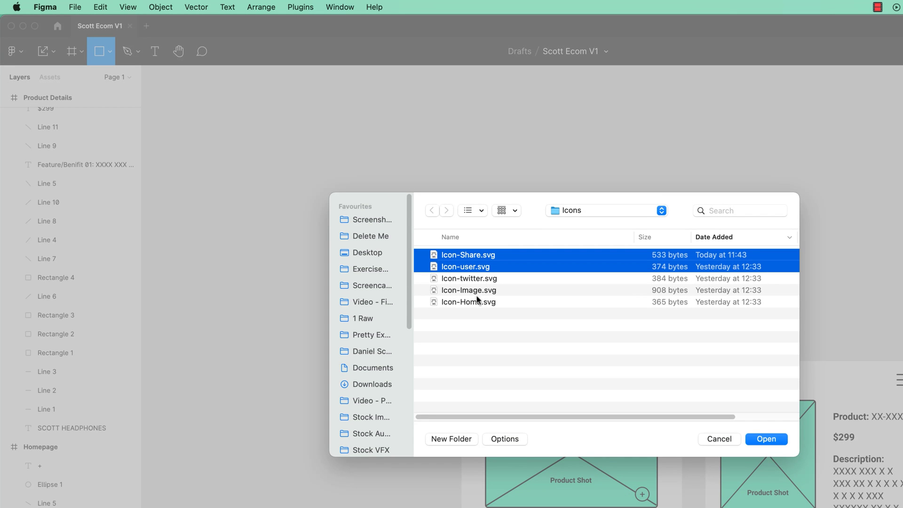
pyautogui.keyDown('super'); pyautogui.click(476, 302); pyautogui.keyUp('super')
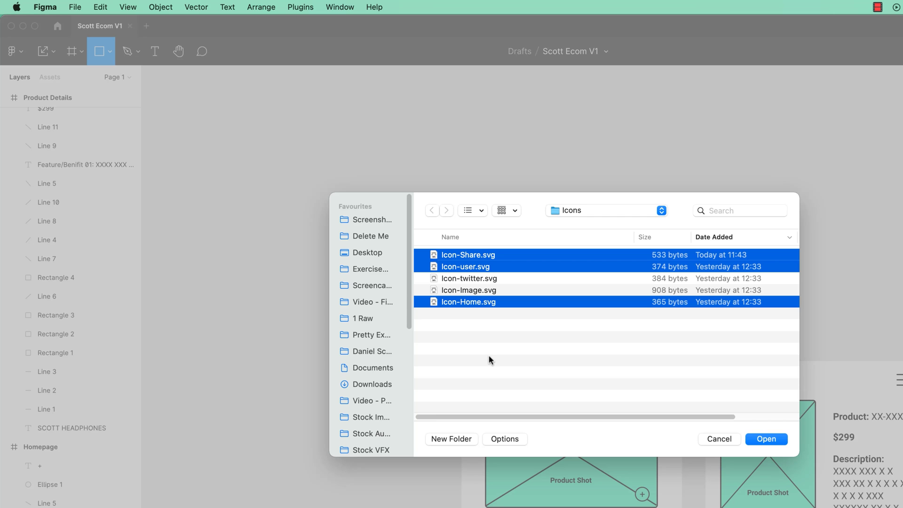
pyautogui.click(772, 442)
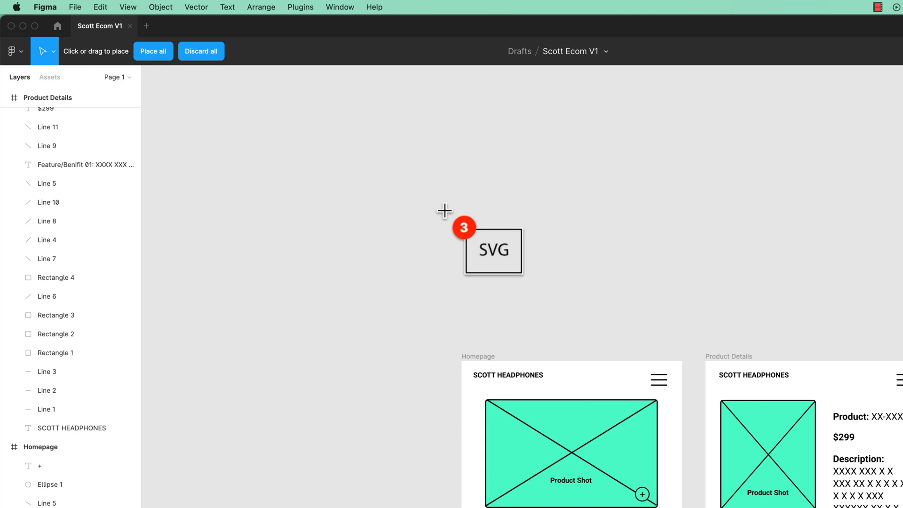
# Place the home, user and share icons side by side above the Homepage screen
pyautogui.click(477, 244)
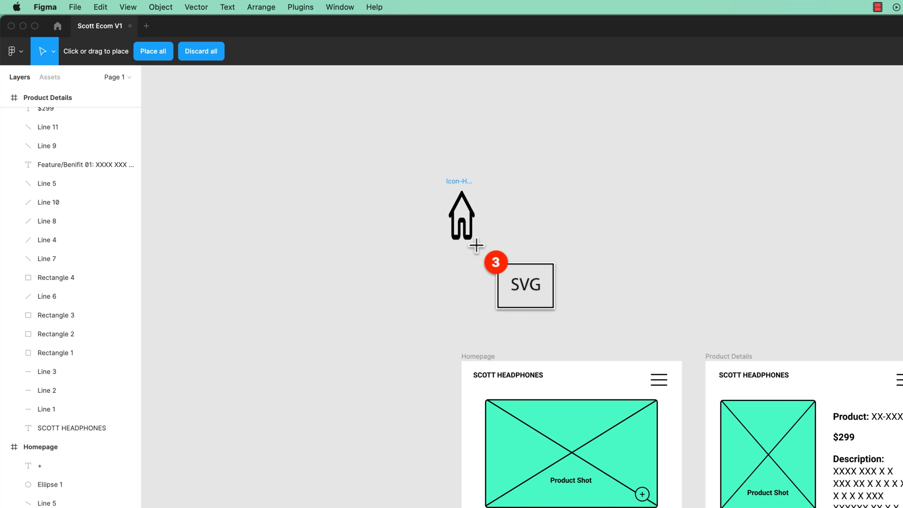
pyautogui.moveTo(469, 234); pyautogui.dragTo(508, 254)
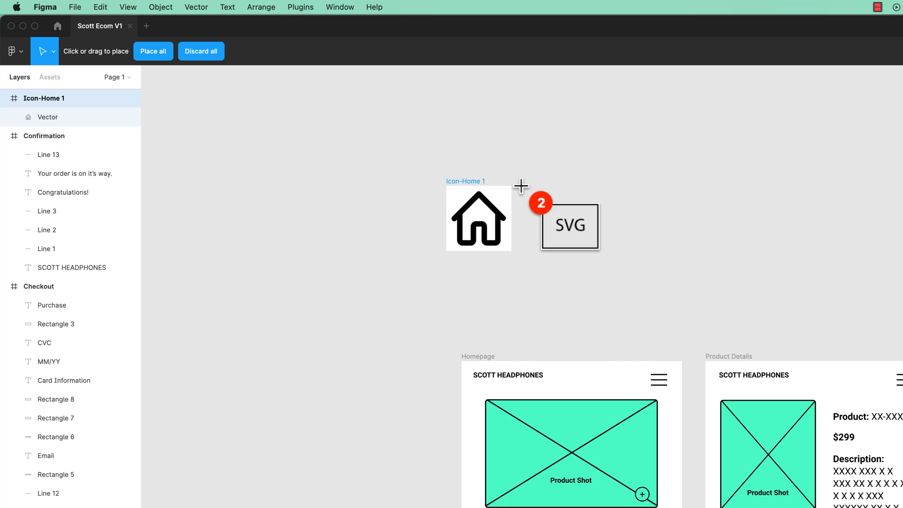
pyautogui.moveTo(521, 186); pyautogui.dragTo(589, 254)
pyautogui.moveTo(603, 191); pyautogui.dragTo(670, 258)
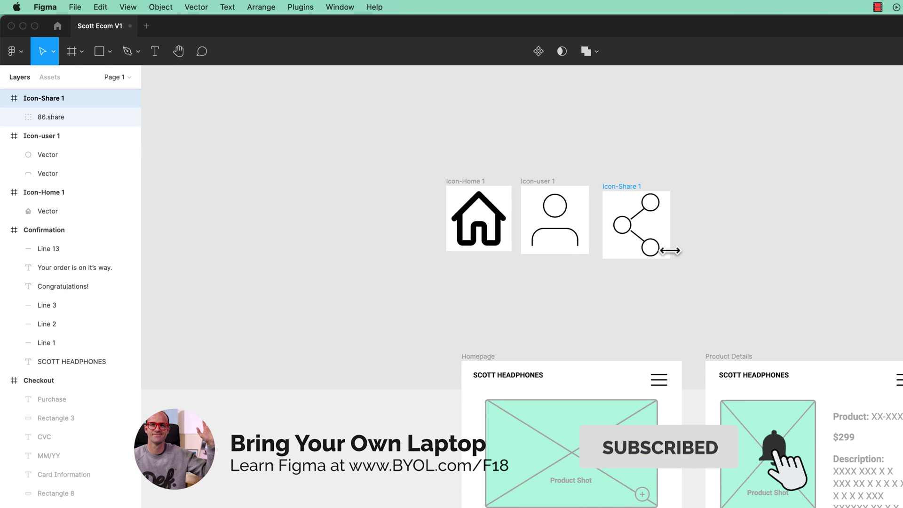
pyautogui.click(647, 246)
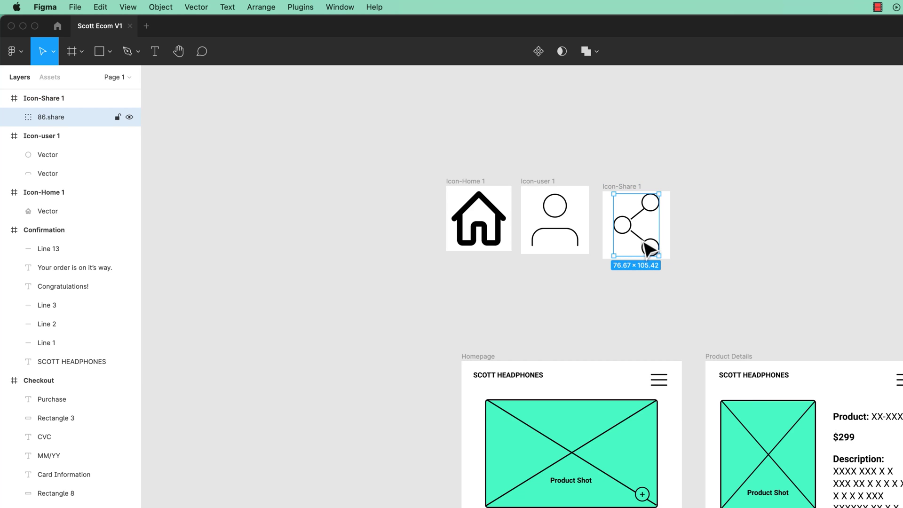
pyautogui.click(693, 248)
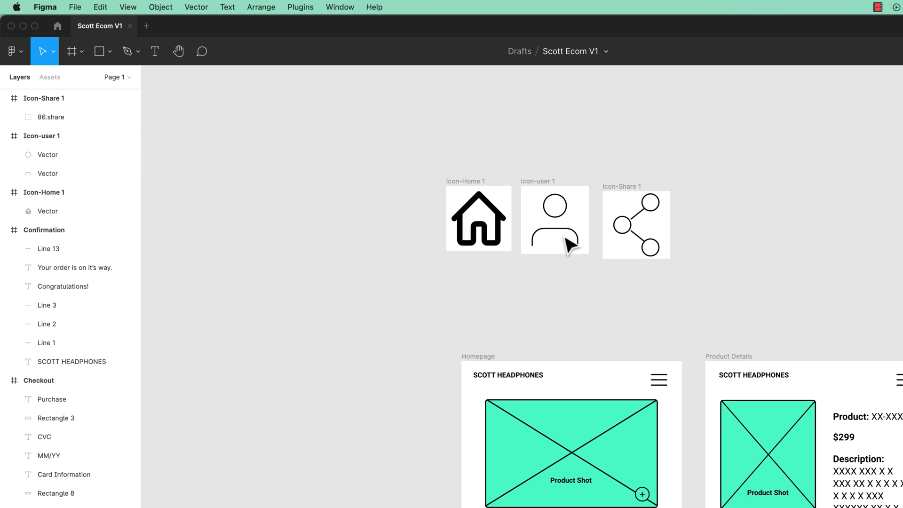
# Select all three icon frames and shrink them together to about 82×27
pyautogui.moveTo(722, 132); pyautogui.dragTo(343, 293)
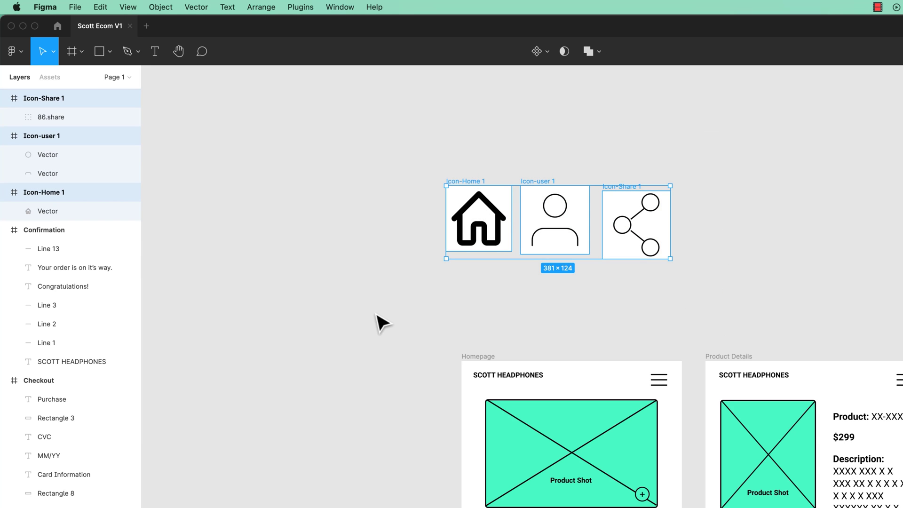
pyautogui.click(377, 314)
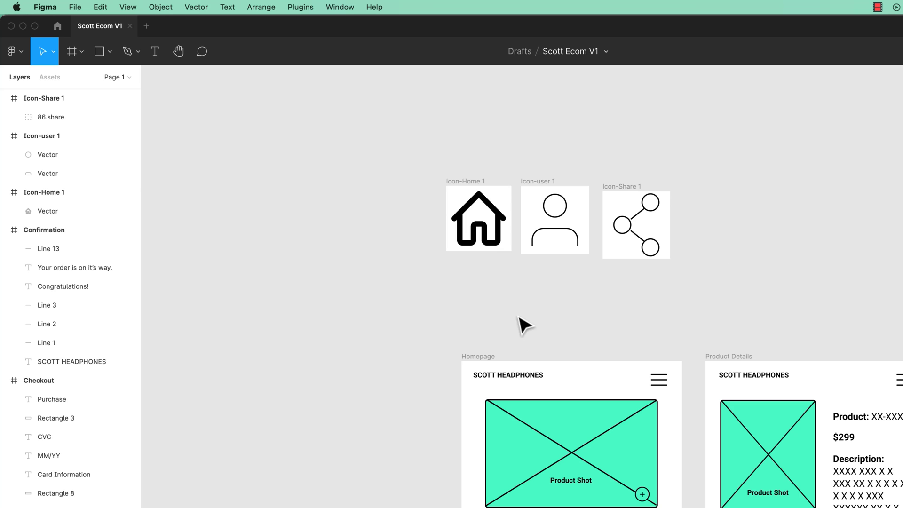
pyautogui.moveTo(396, 144); pyautogui.dragTo(713, 282)
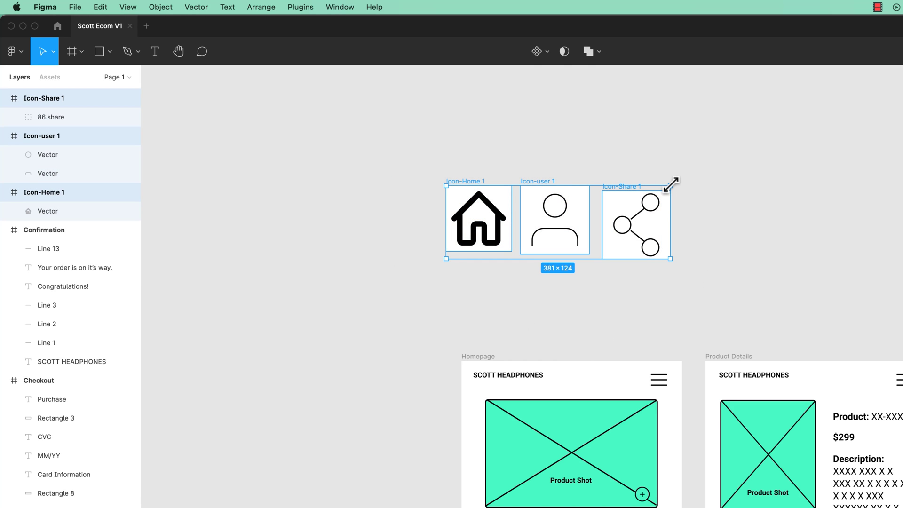
pyautogui.click(52, 54)
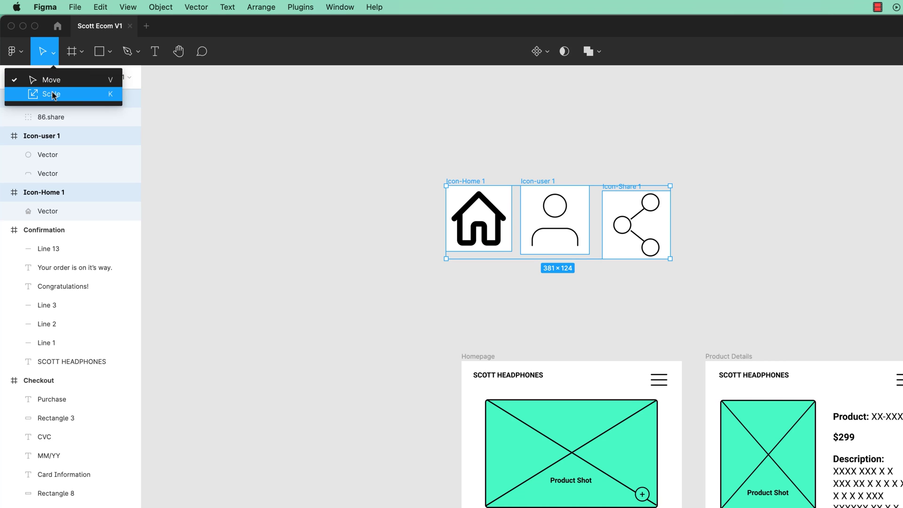
pyautogui.click(54, 53)
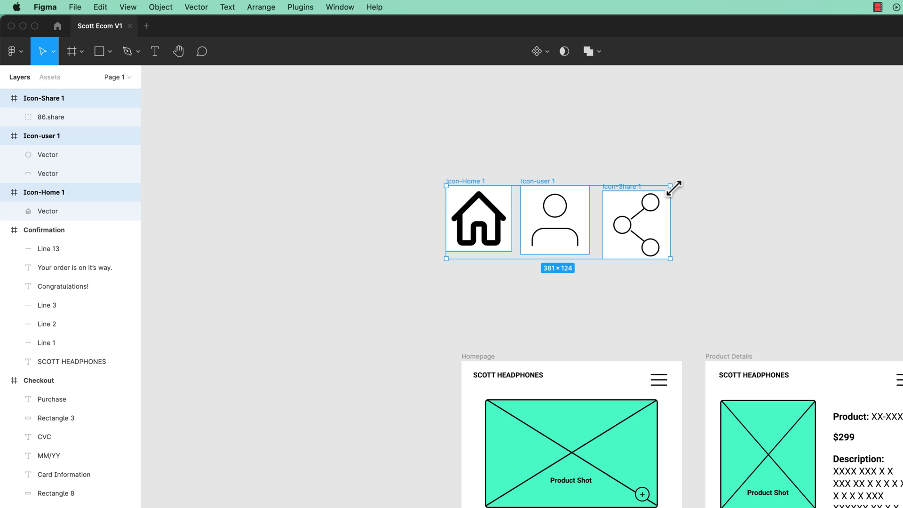
pyautogui.moveTo(672, 186); pyautogui.dragTo(498, 250)
pyautogui.click(517, 257)
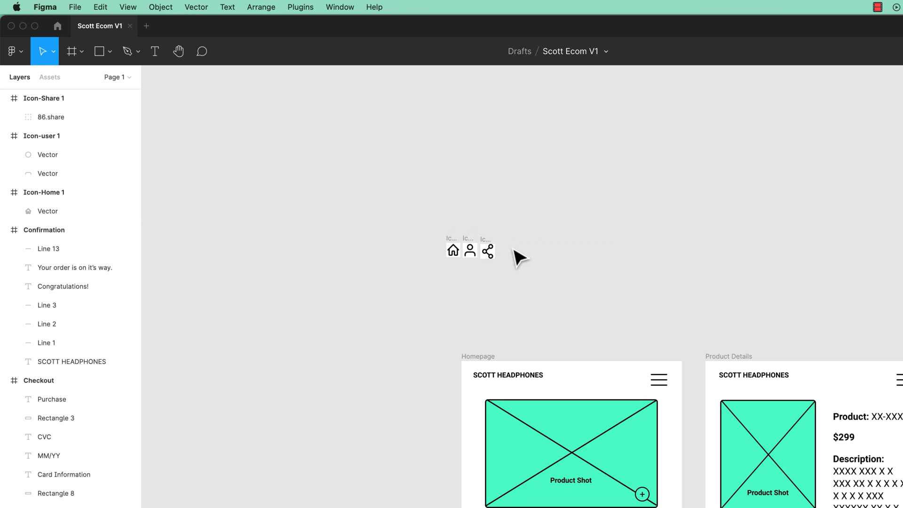
# Undo the resize and proportionally scale the three icons to 98.32×32 in the Homepage header
pyautogui.press('super+z')
pyautogui.press('super+z')
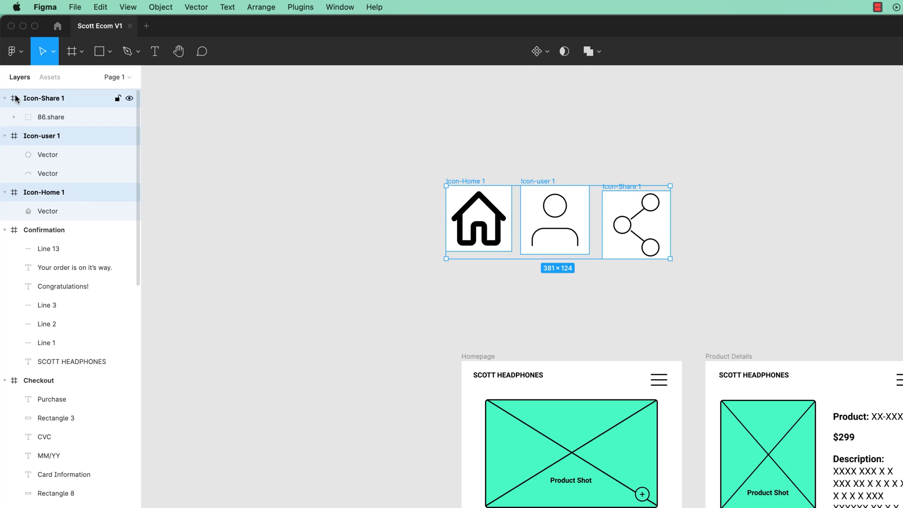
pyautogui.click(56, 56)
pyautogui.click(52, 94)
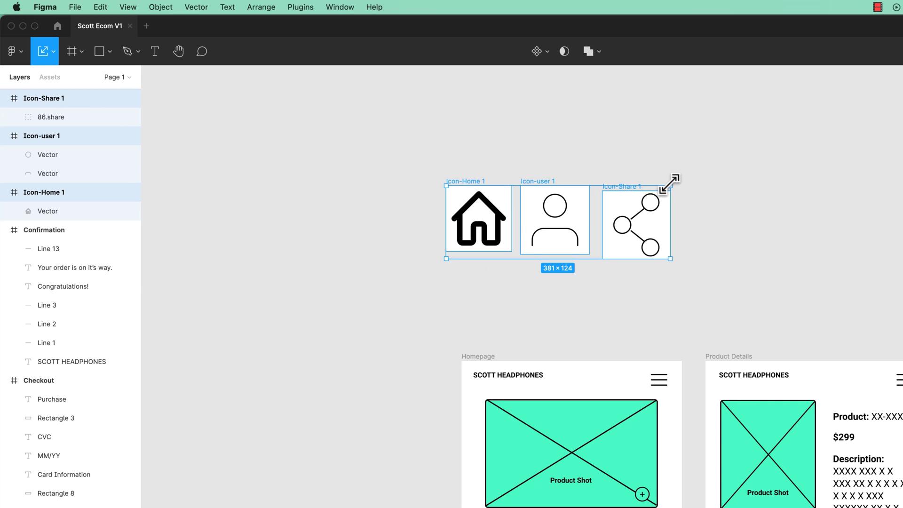
pyautogui.moveTo(670, 186); pyautogui.dragTo(612, 387)
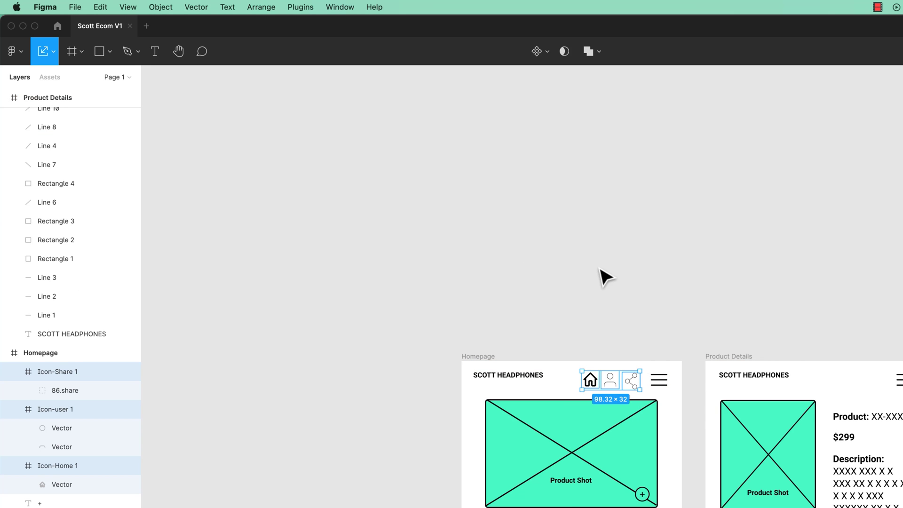
pyautogui.scroll(5, 601, 276)
pyautogui.moveTo(629, 316); pyautogui.dragTo(503, 212)
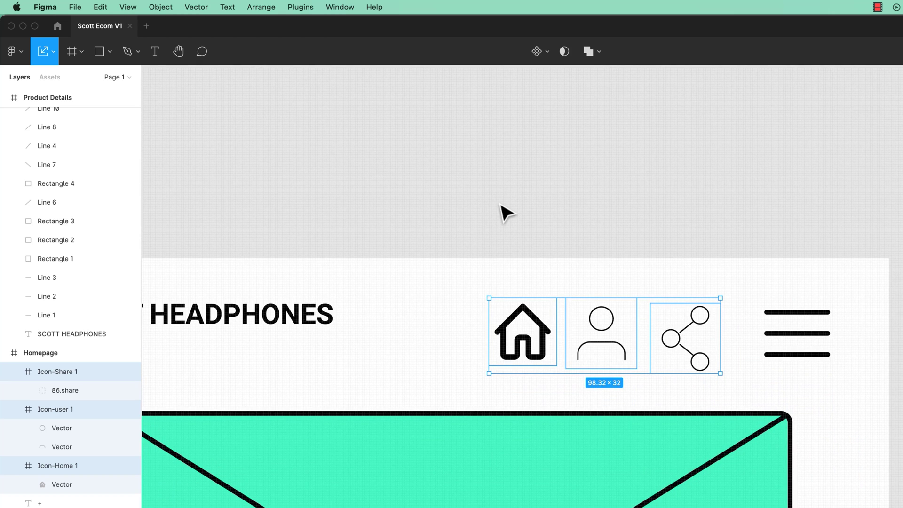
pyautogui.scroll(3, 504, 212)
pyautogui.hscroll(3, 687, 285)
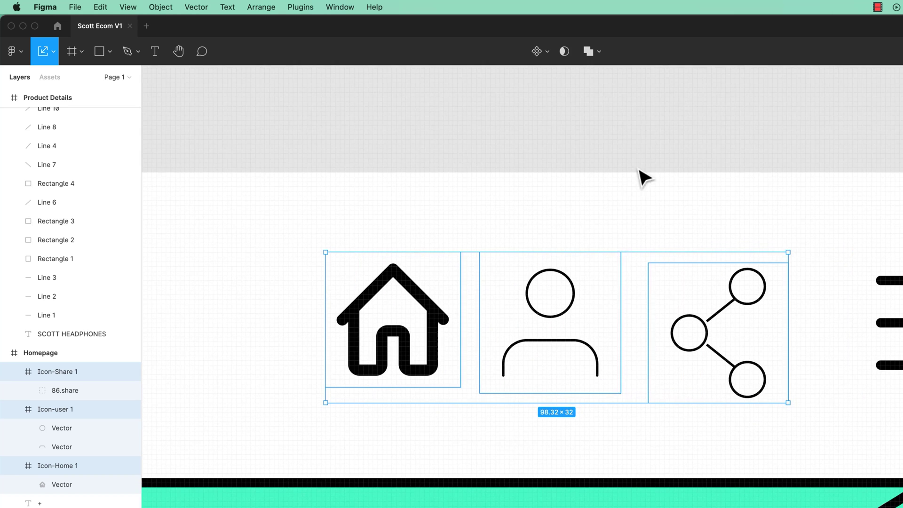
# Collapse the Icon-user 1, Icon-Share 1 and Icon-Home 1 layer groups, selecting Icon-Share 1
pyautogui.click(645, 139)
pyautogui.click(417, 298)
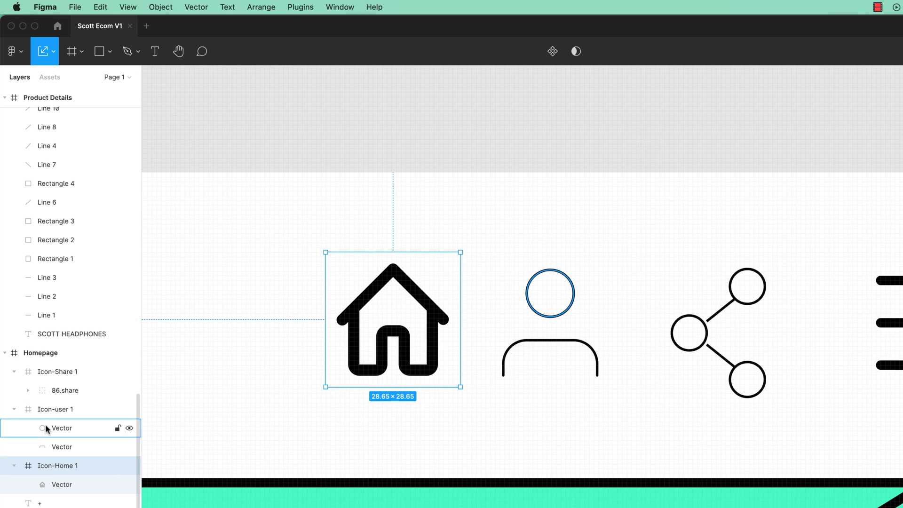
pyautogui.click(15, 409)
pyautogui.click(15, 372)
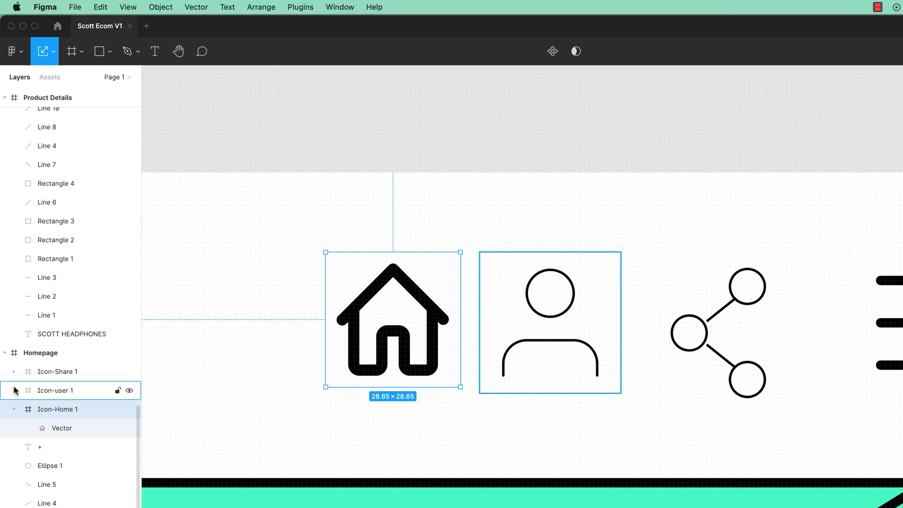
pyautogui.click(14, 410)
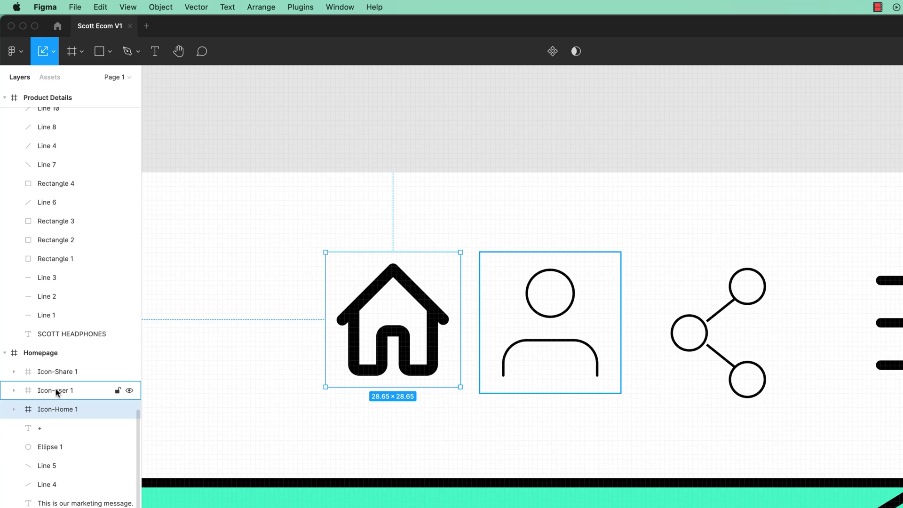
pyautogui.click(57, 373)
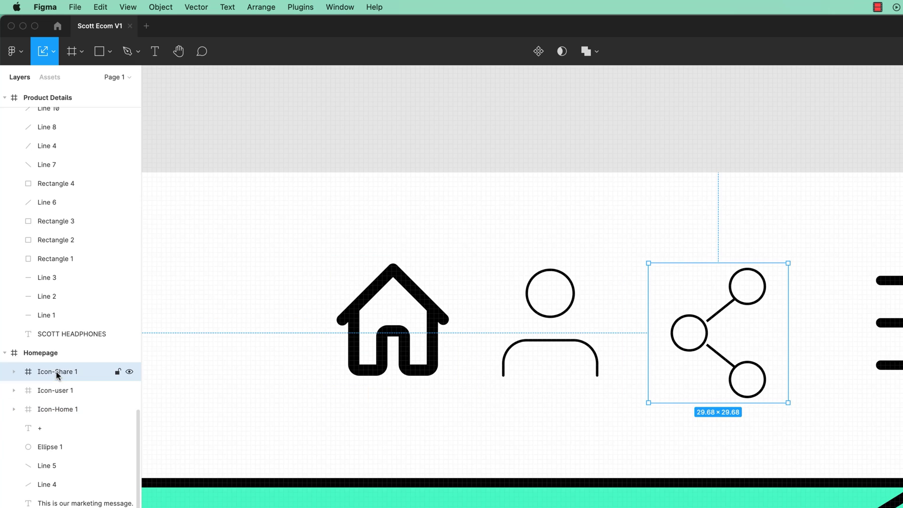
pyautogui.click(13, 371)
pyautogui.click(14, 371)
pyautogui.click(14, 371)
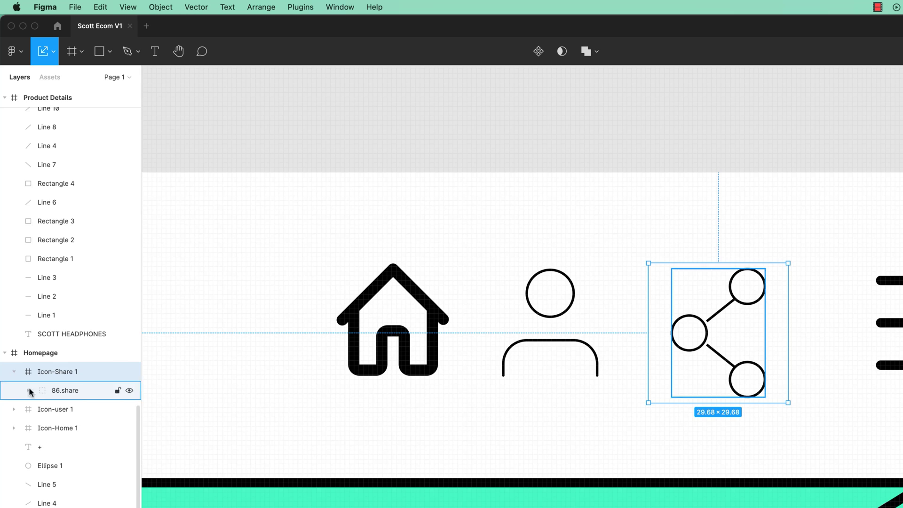
pyautogui.click(15, 371)
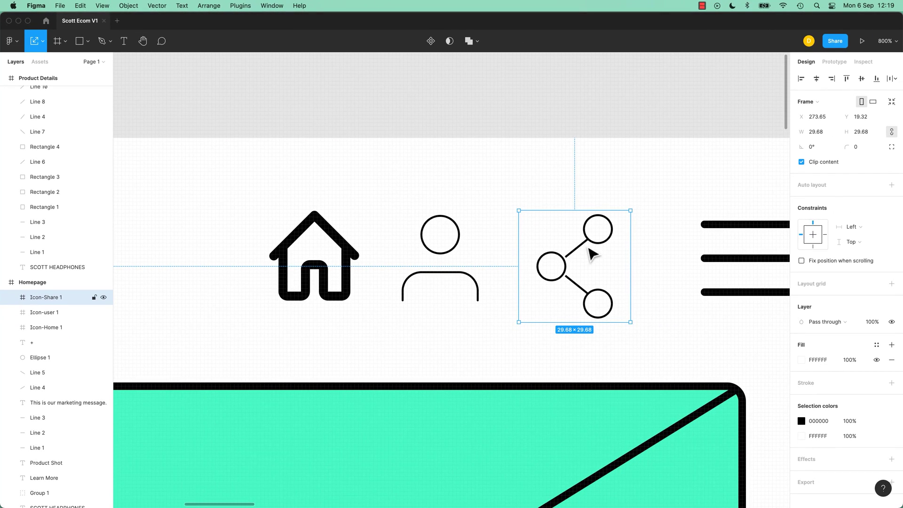
# Set the stroke weight of the share icon's 86.share group to 2
pyautogui.click(11, 297)
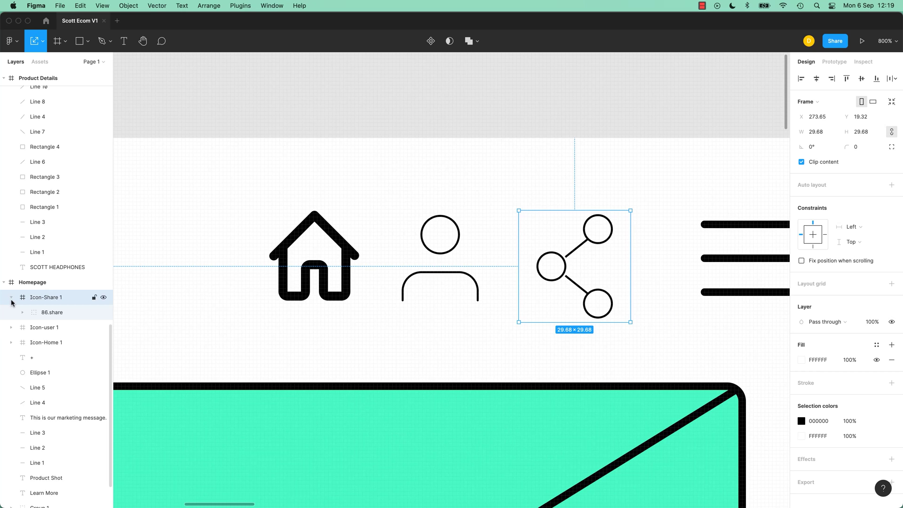
pyautogui.click(54, 313)
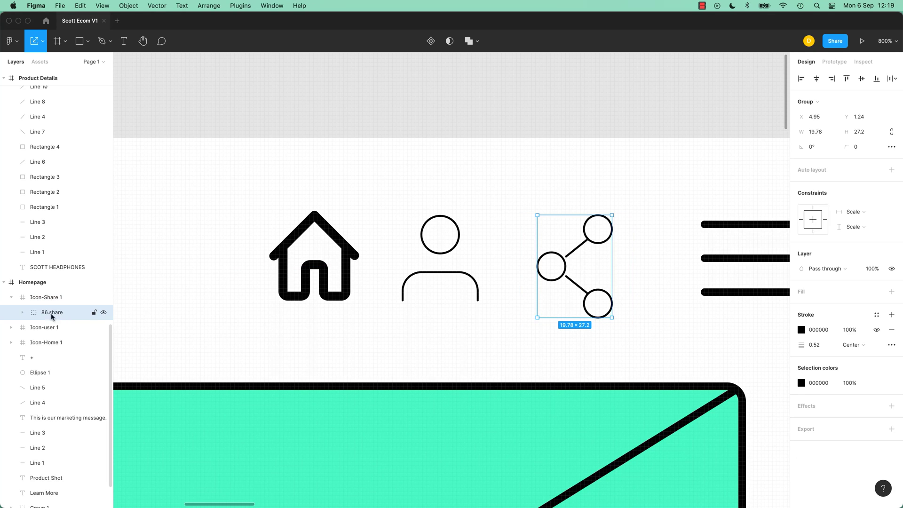
pyautogui.click(23, 313)
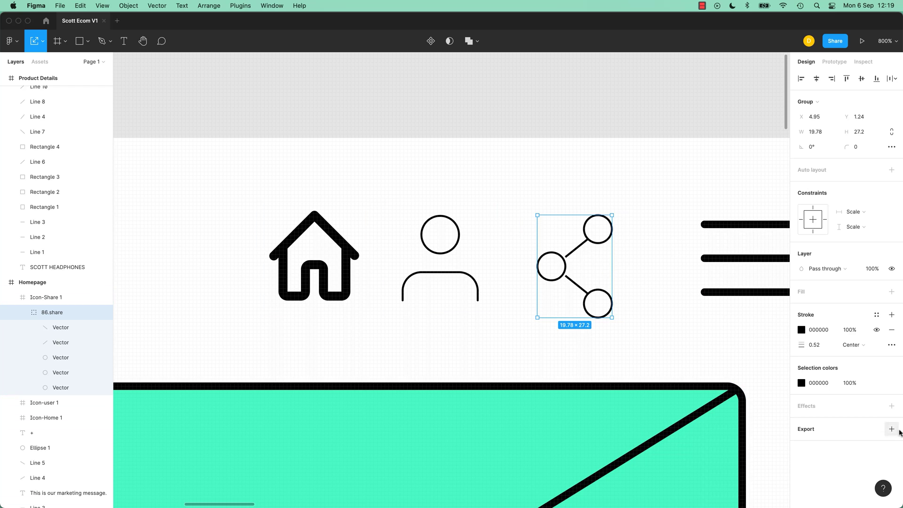
pyautogui.click(824, 348)
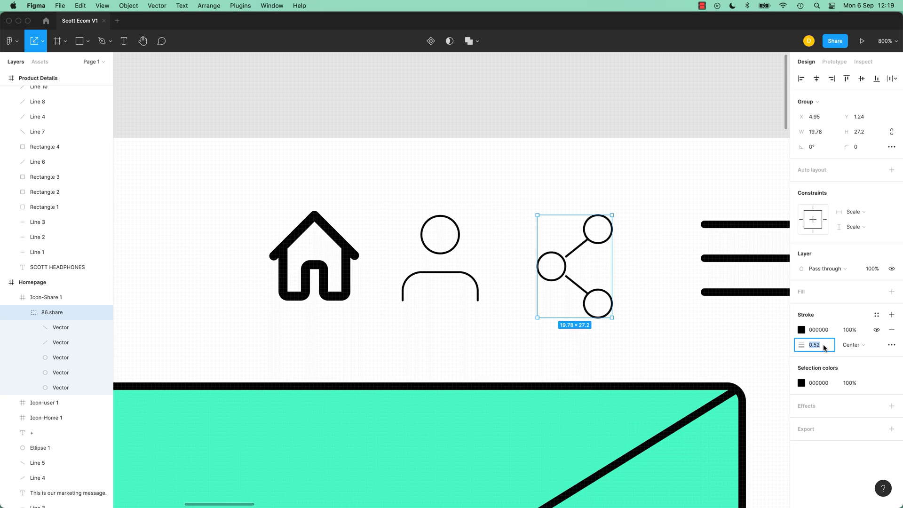
pyautogui.write('2')
pyautogui.press('Return')
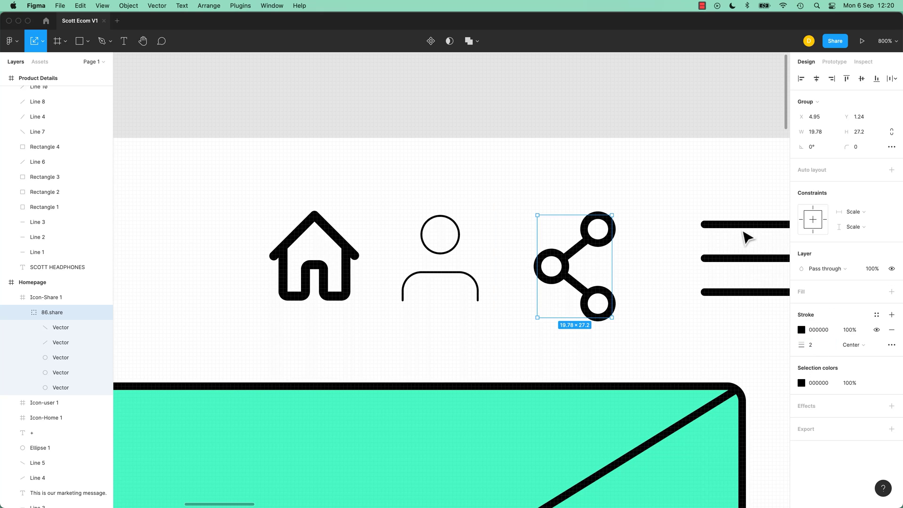
# Give both Icon-user 1 vectors, the head circle and body curve, a 2-pt stroke
pyautogui.click(743, 226)
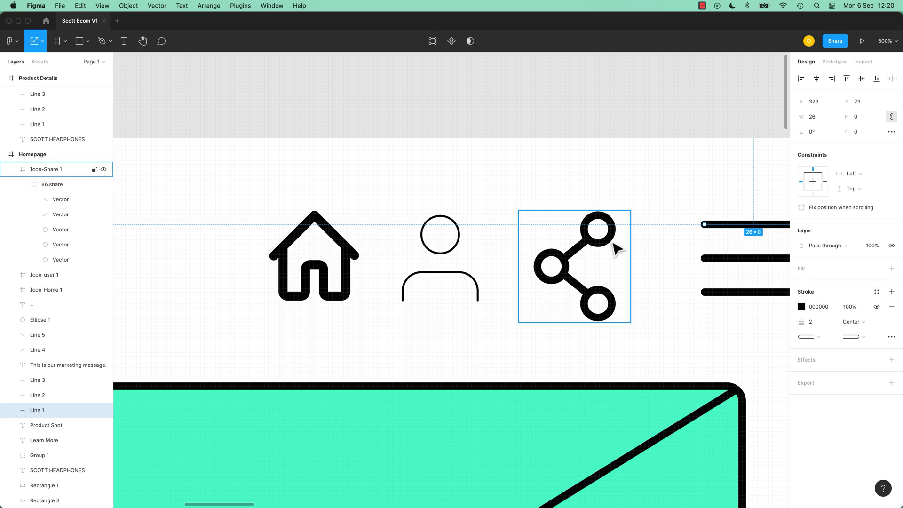
pyautogui.click(612, 250)
pyautogui.click(451, 257)
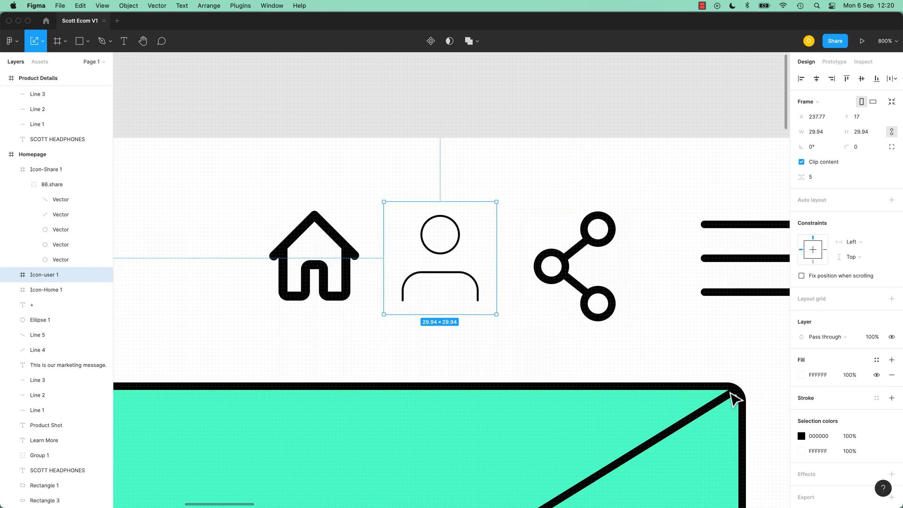
pyautogui.click(12, 276)
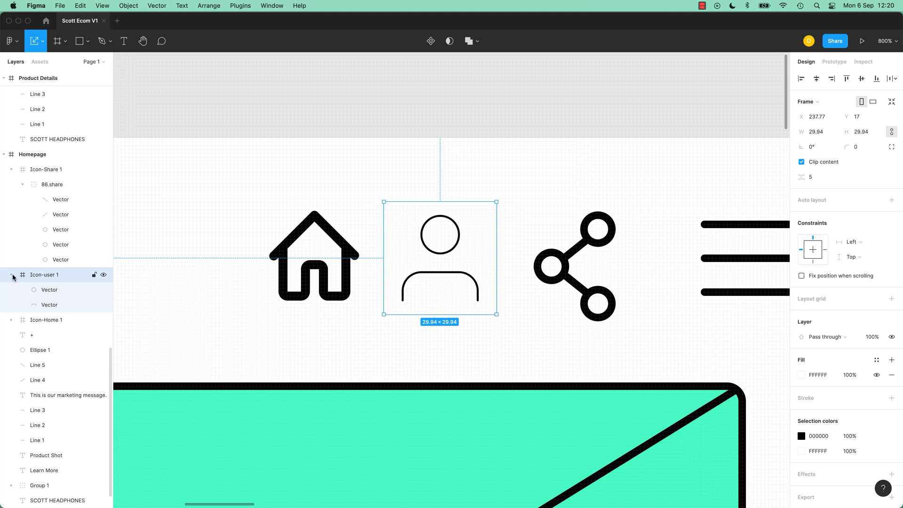
pyautogui.click(49, 290)
pyautogui.keyDown('shift'); pyautogui.click(50, 306); pyautogui.keyUp('shift')
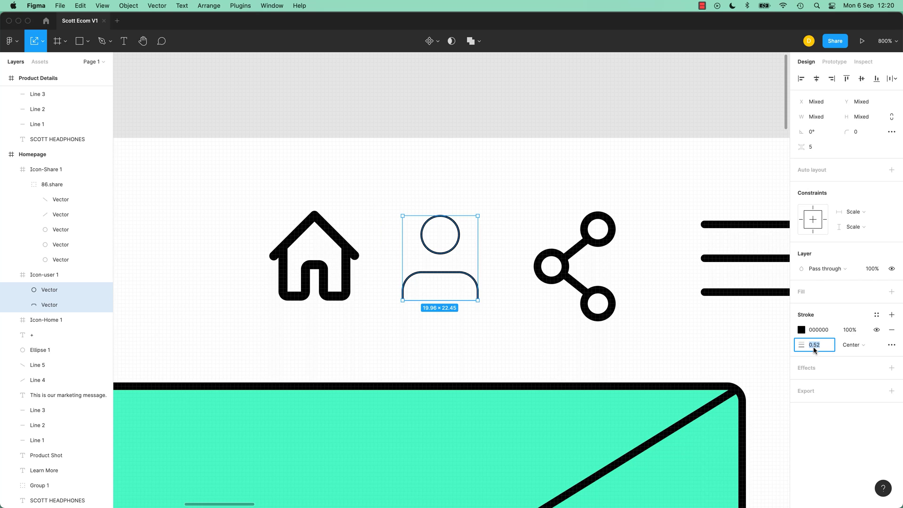
pyautogui.press('Return')
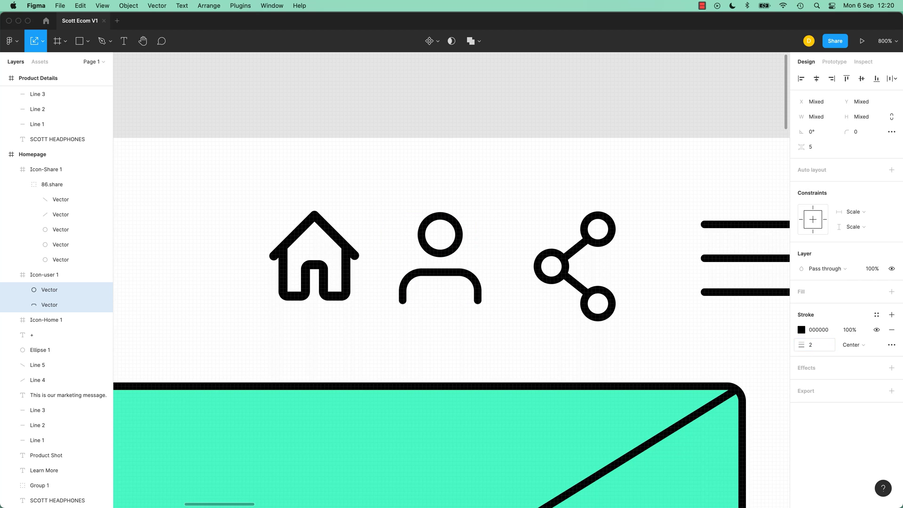
pyautogui.click(335, 294)
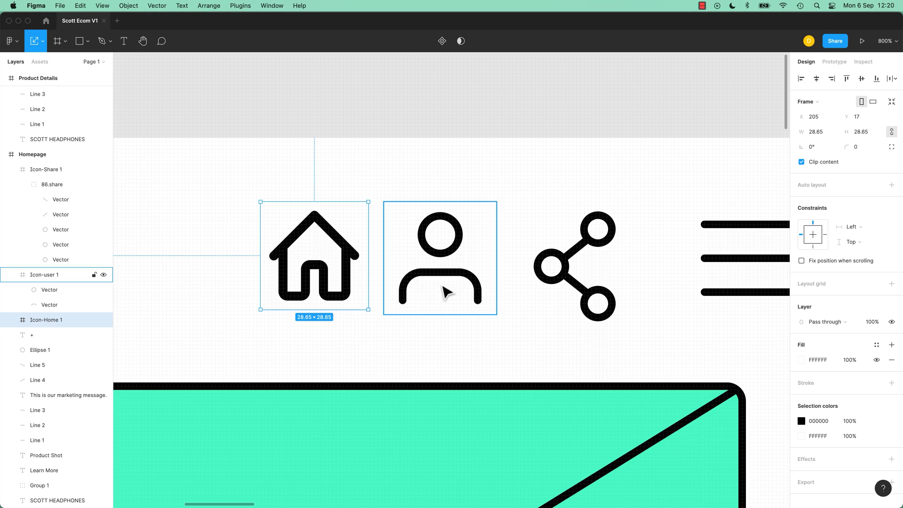
pyautogui.doubleClick(350, 288)
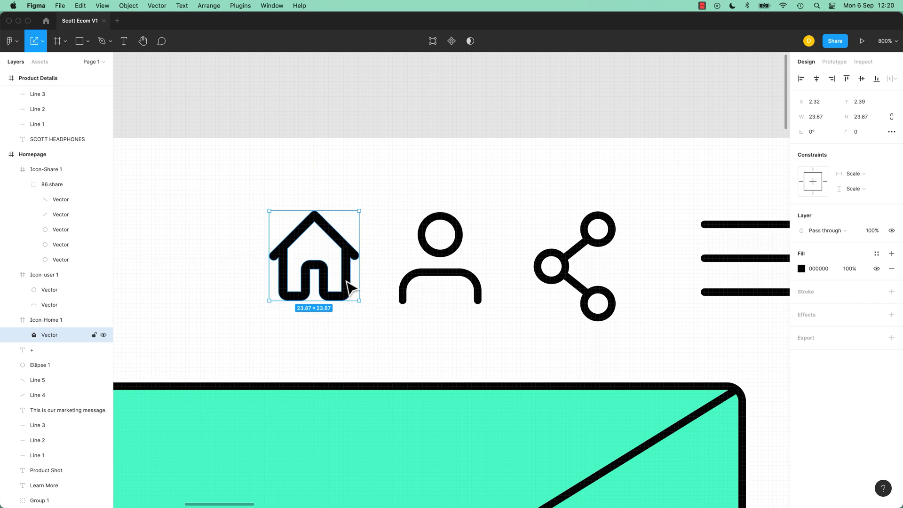
pyautogui.doubleClick(348, 269)
pyautogui.moveTo(348, 269); pyautogui.dragTo(311, 233)
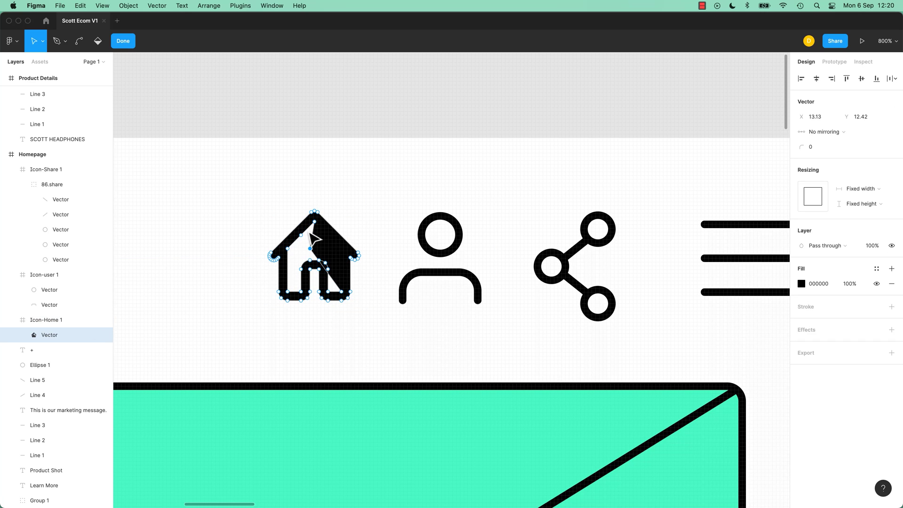
pyautogui.press('super+z')
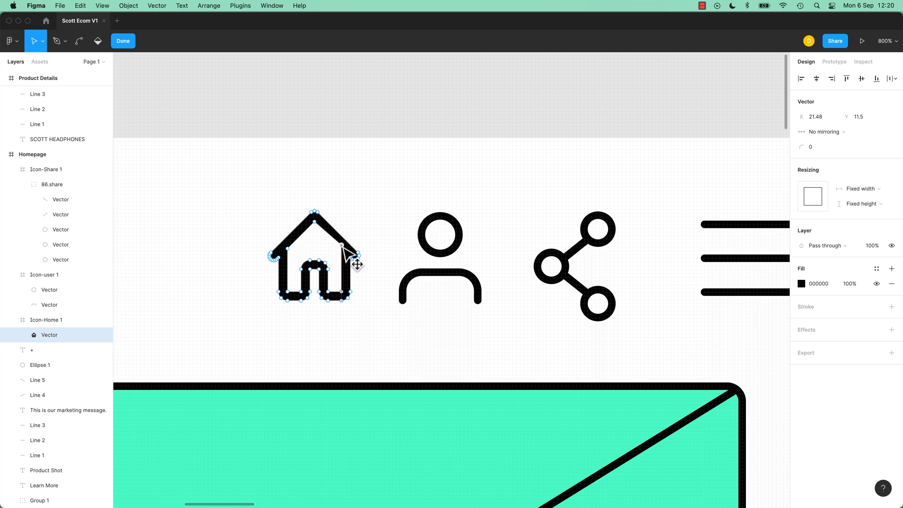
pyautogui.press('super+a')
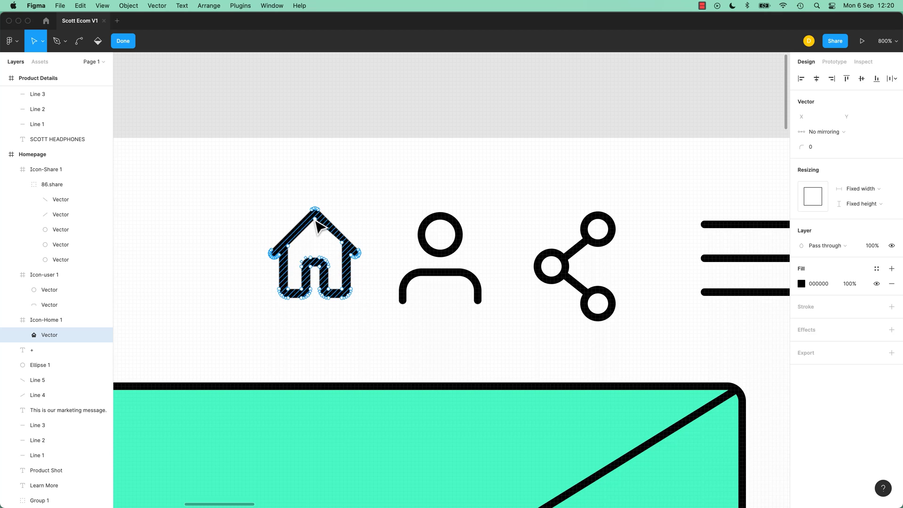
pyautogui.click(314, 215)
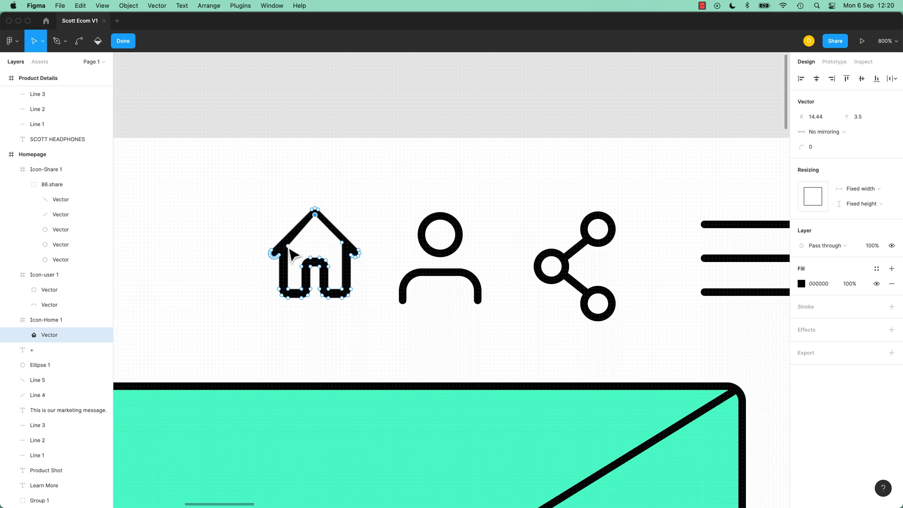
pyautogui.moveTo(289, 248); pyautogui.dragTo(286, 244)
pyautogui.press('super+z')
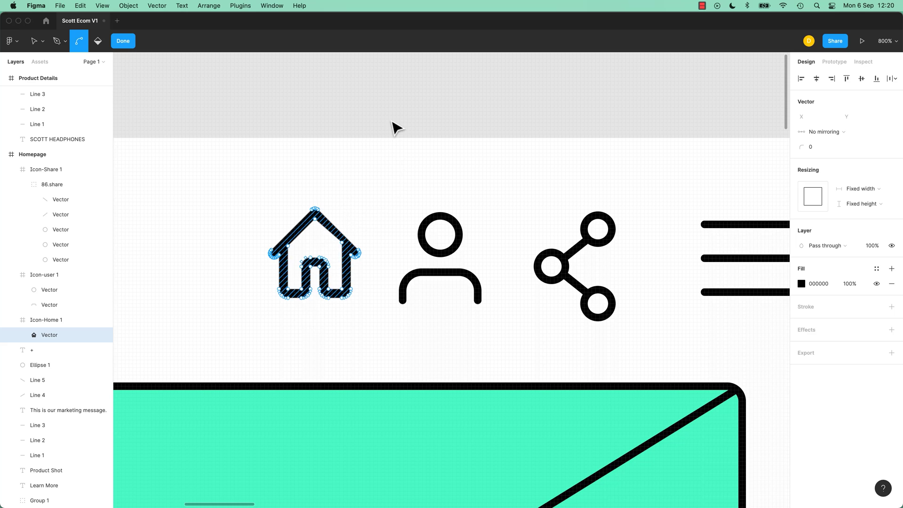
pyautogui.press('Escape')
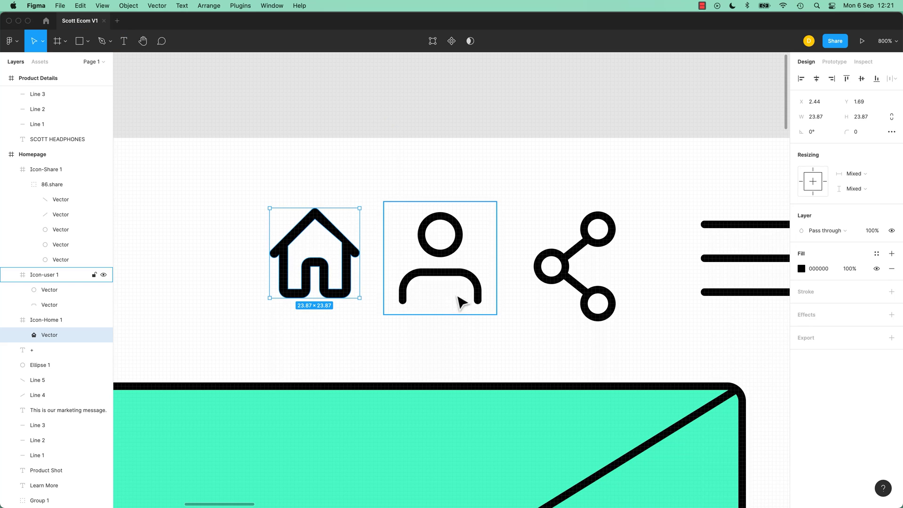
# Proportionally scale the Icon-Share 1 frame with its strokes down to about 26×27
pyautogui.click(596, 306)
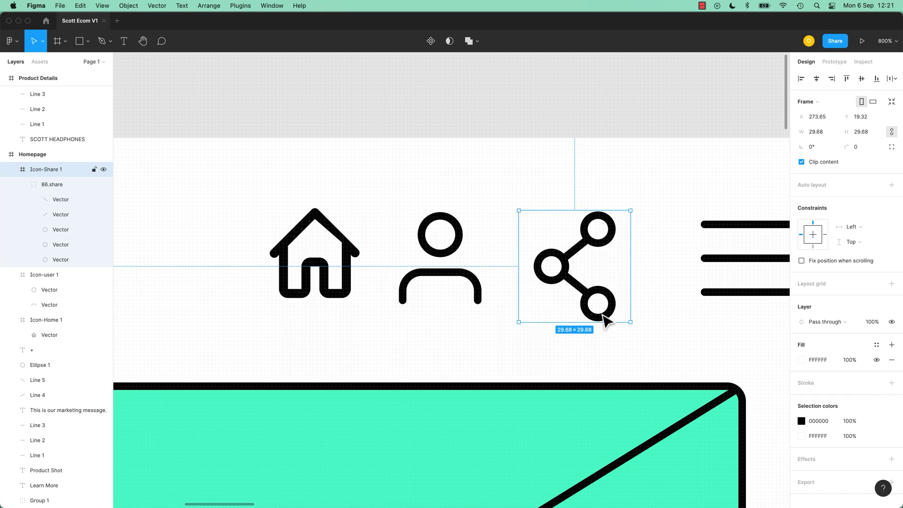
pyautogui.click(43, 42)
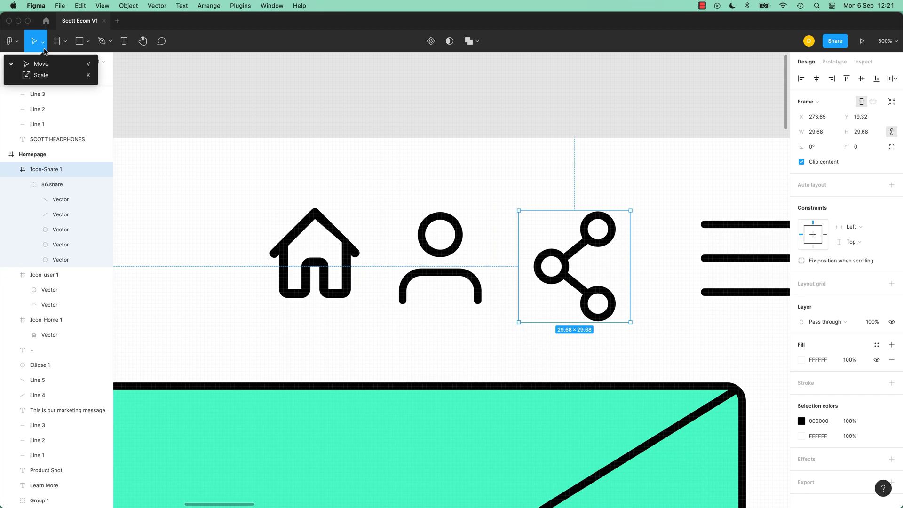
pyautogui.click(46, 79)
pyautogui.moveTo(630, 322); pyautogui.dragTo(620, 314)
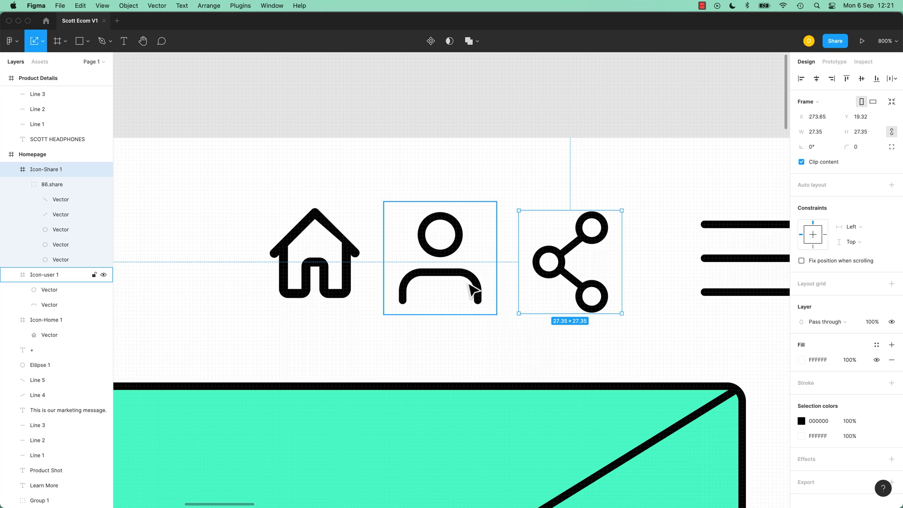
pyautogui.press('v')
pyautogui.click(581, 288)
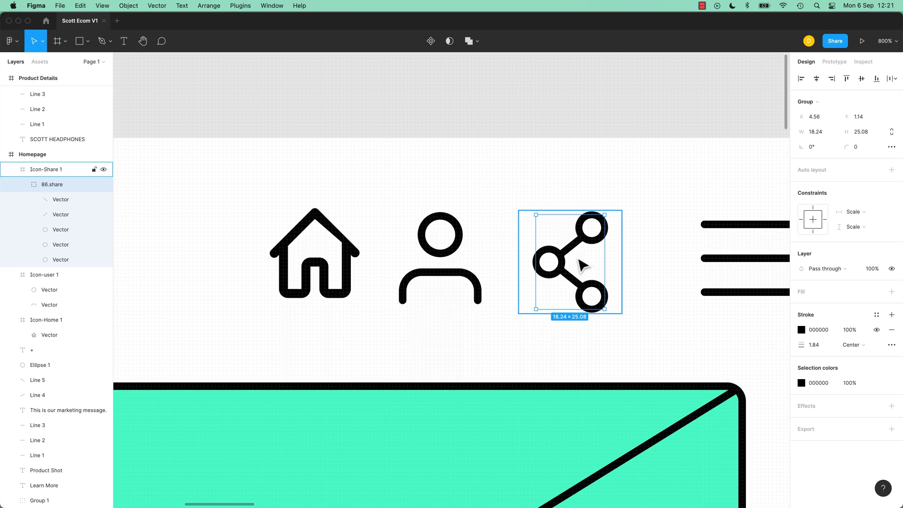
pyautogui.press('Escape')
pyautogui.press('super+z')
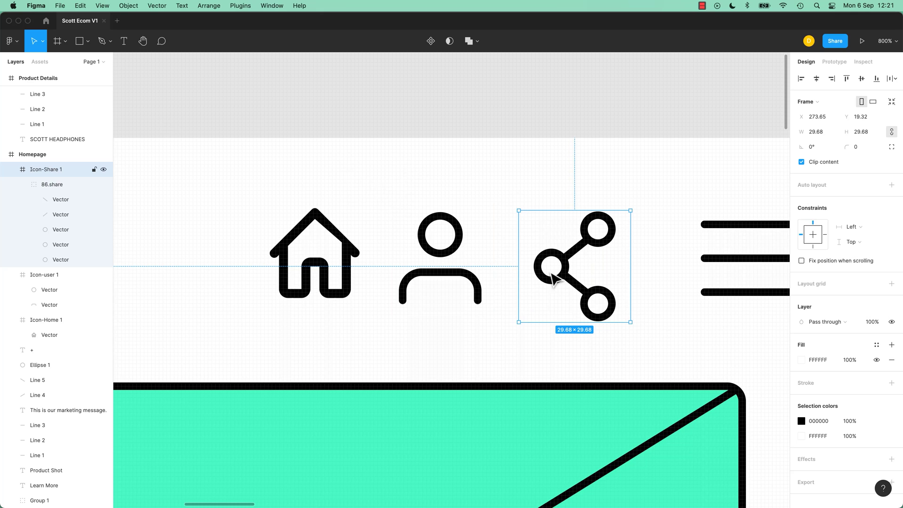
pyautogui.moveTo(630, 323)
pyautogui.mouseDown()
pyautogui.moveTo(622, 318)
pyautogui.moveTo(630, 313)
pyautogui.moveTo(607, 307)
pyautogui.moveTo(617, 311)
pyautogui.mouseUp()
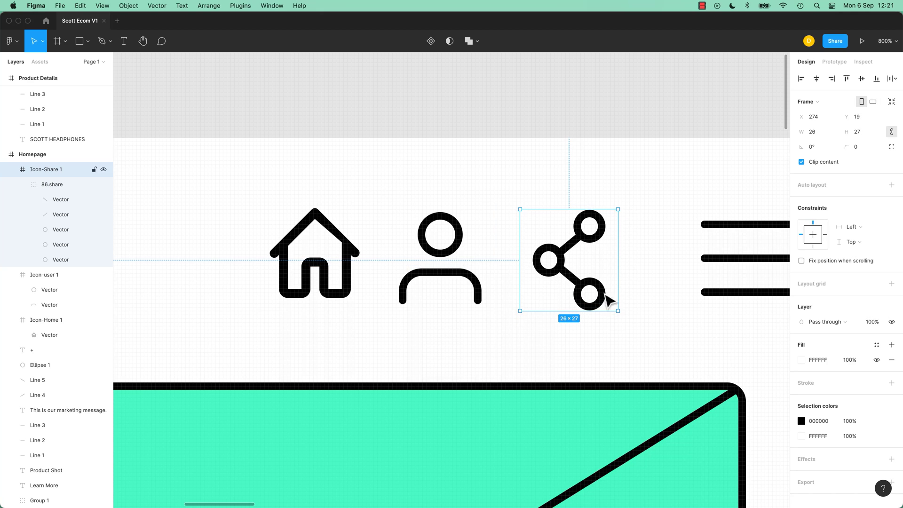
pyautogui.click(499, 142)
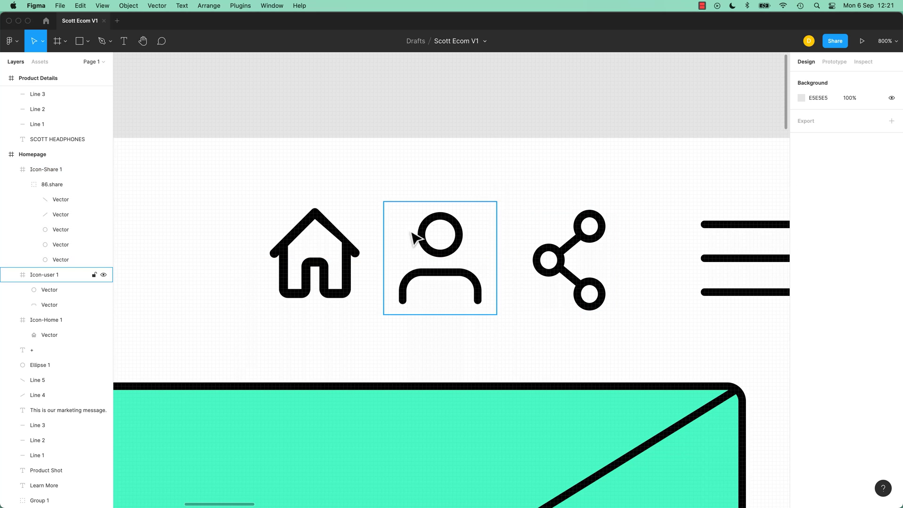
pyautogui.click(346, 253)
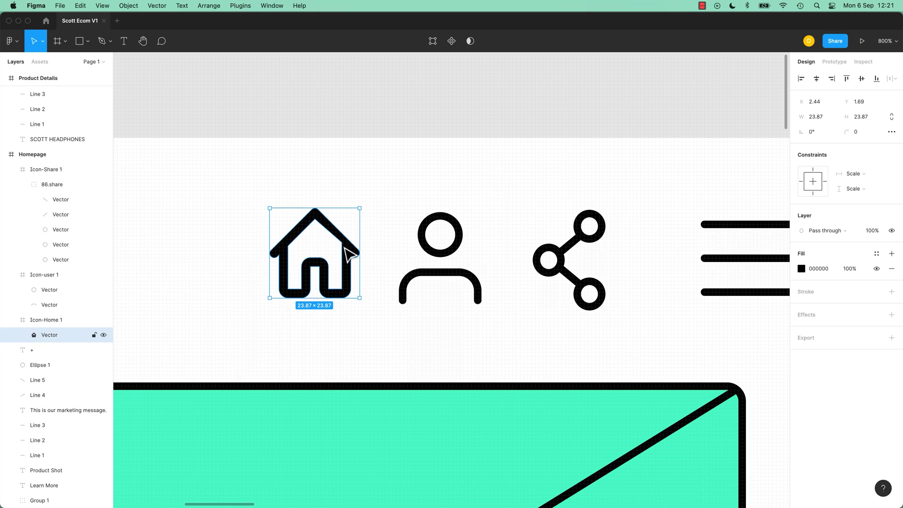
pyautogui.click(415, 118)
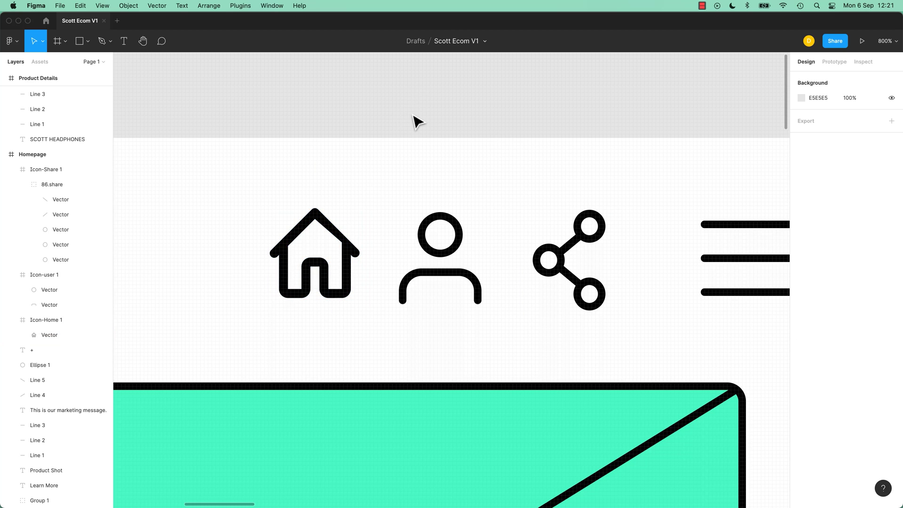
pyautogui.scroll(-5, 416, 122)
pyautogui.scroll(10, 417, 121)
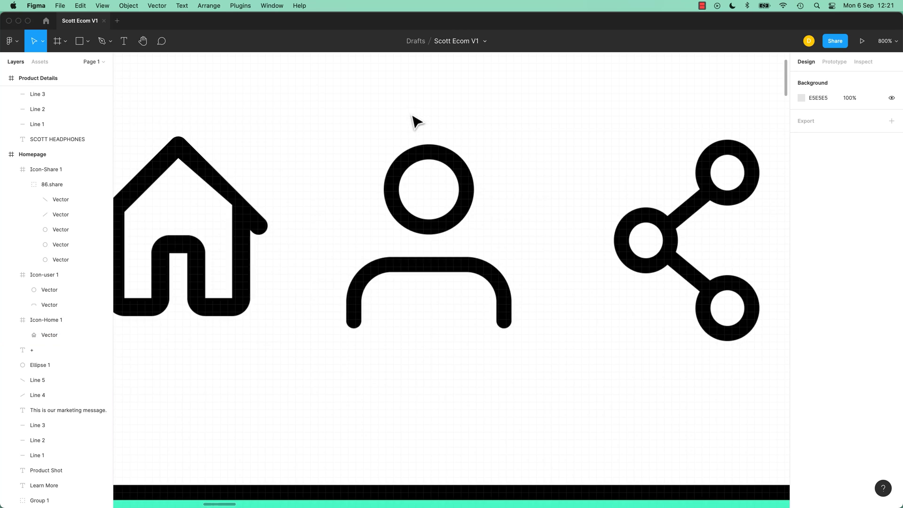
pyautogui.doubleClick(241, 212)
pyautogui.doubleClick(240, 212)
pyautogui.press('Escape')
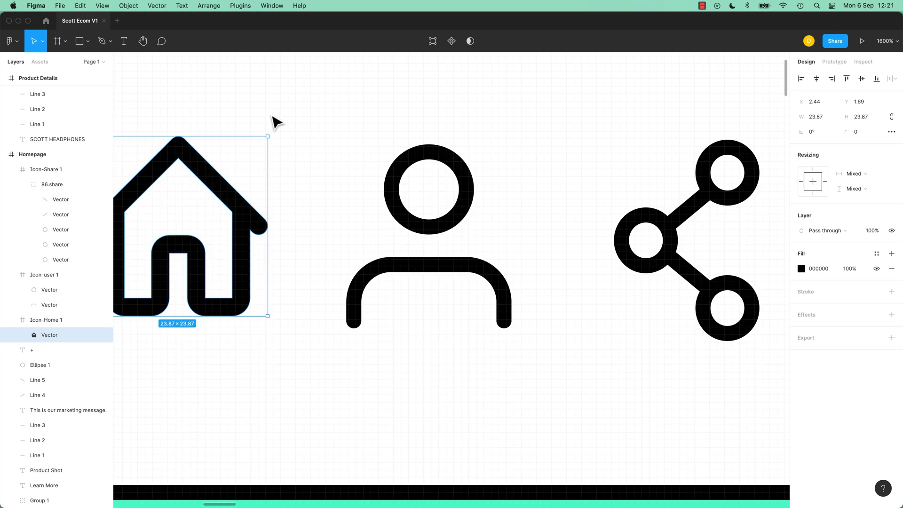
pyautogui.press('-')
pyautogui.press('-')
pyautogui.click(346, 183)
pyautogui.moveTo(436, 171); pyautogui.dragTo(470, 135)
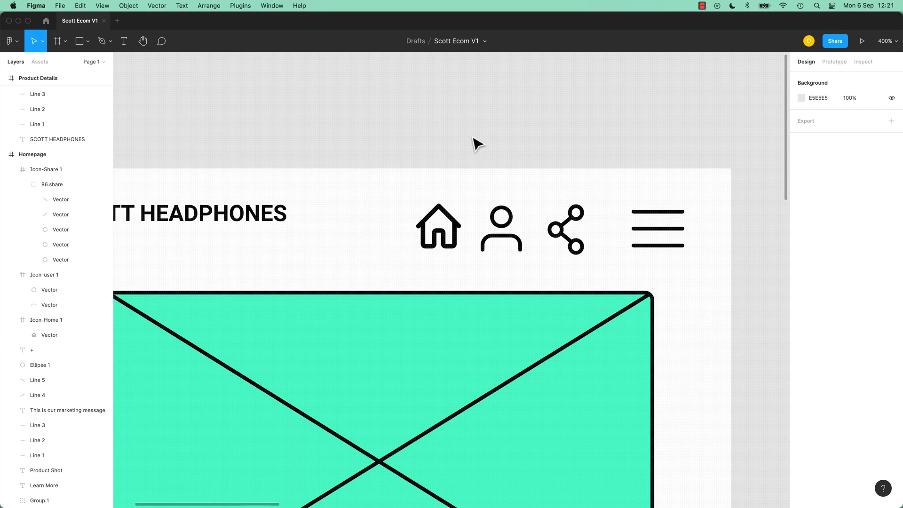
pyautogui.press('-')
pyautogui.hscroll(3, 420, 168)
pyautogui.scroll(-1, 420, 168)
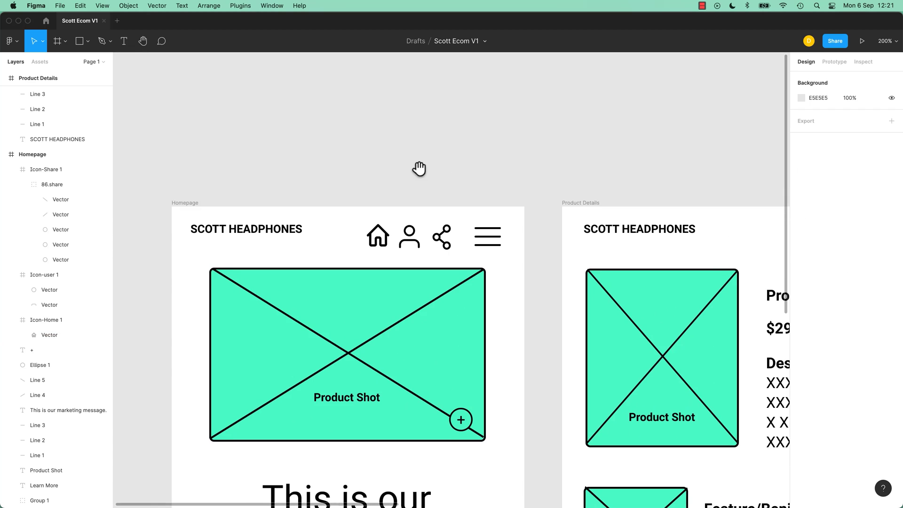
pyautogui.click(377, 236)
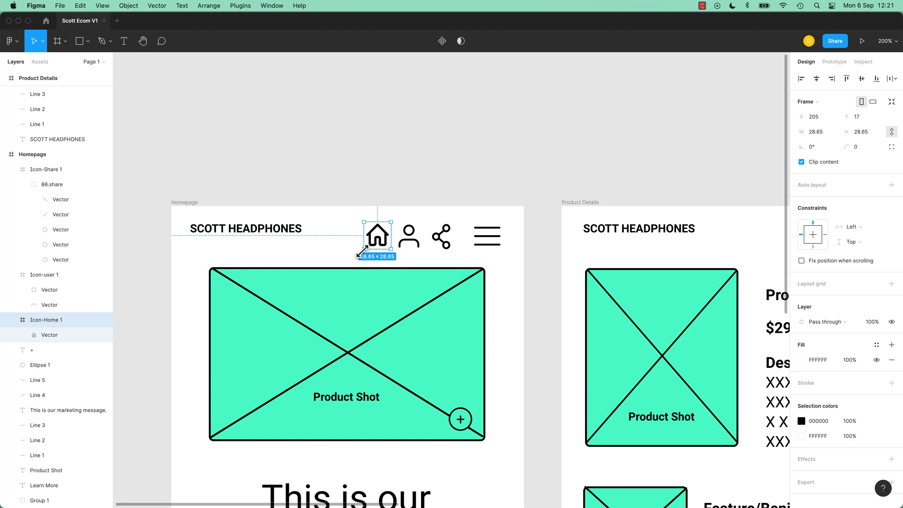
pyautogui.click(403, 181)
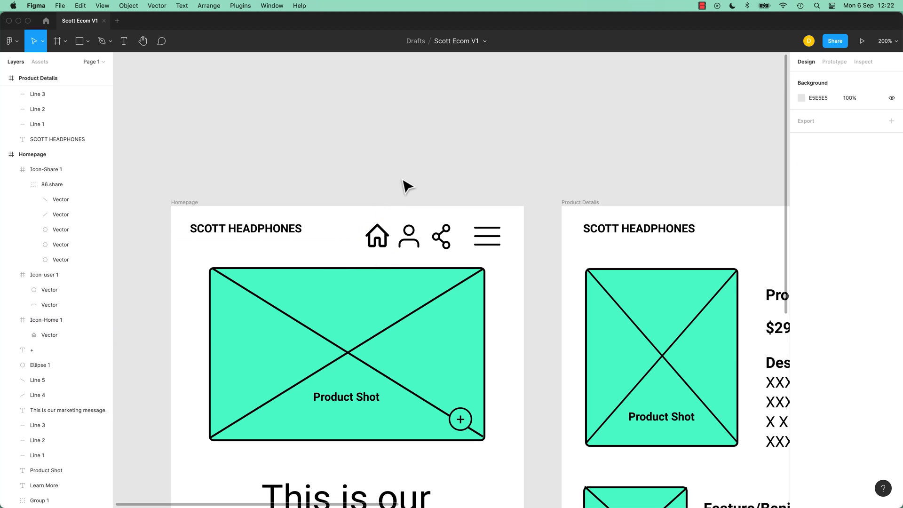
pyautogui.hscroll(2, 444, 171)
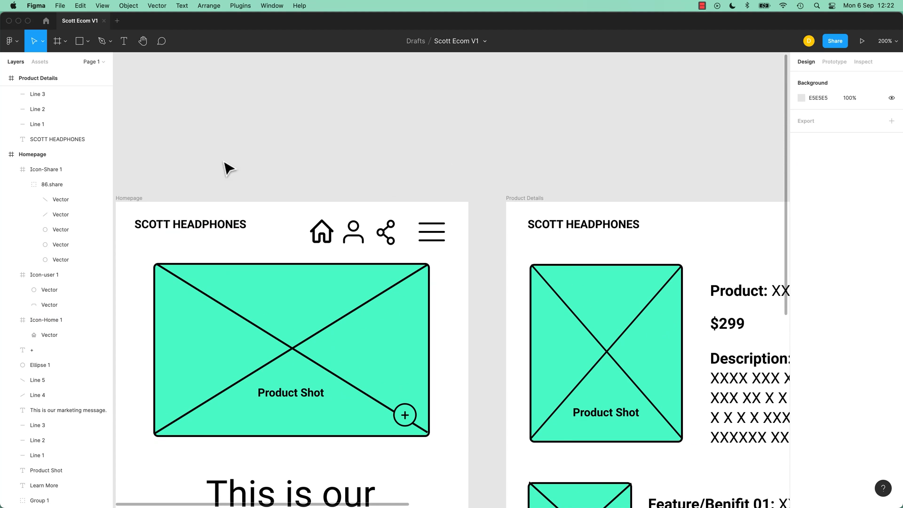
# Delete the title text and menu lines from Product Details, Checkout and Confirmation
pyautogui.hotkey('shift', '0')
pyautogui.moveTo(518, 175); pyautogui.dragTo(439, 141)
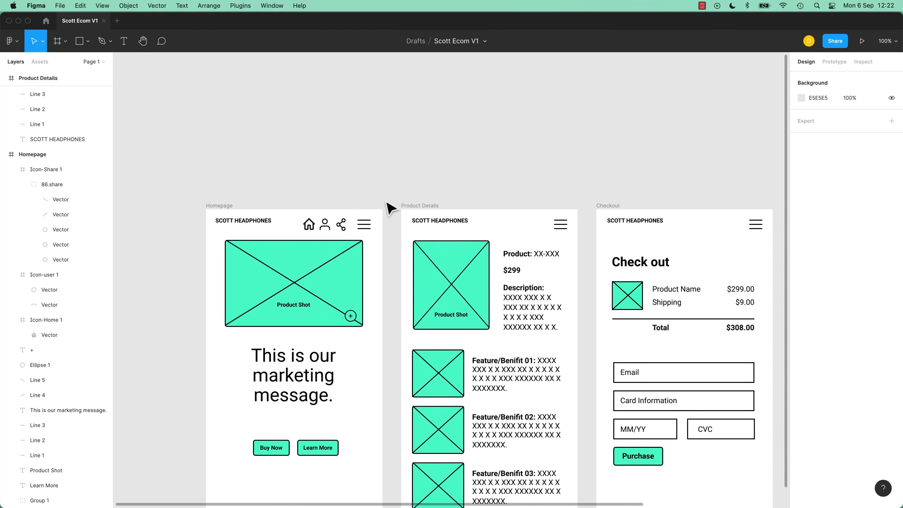
pyautogui.click(450, 224)
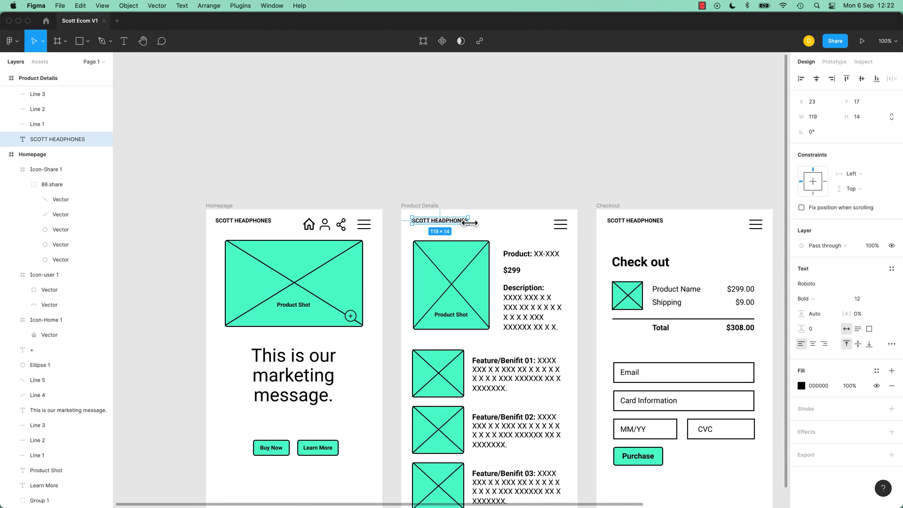
pyautogui.press('Delete')
pyautogui.moveTo(542, 203); pyautogui.dragTo(579, 240)
pyautogui.press('Delete')
pyautogui.moveTo(596, 192); pyautogui.dragTo(767, 237)
pyautogui.press('Delete')
pyautogui.moveTo(706, 203); pyautogui.dragTo(488, 205)
pyautogui.moveTo(571, 168); pyautogui.dragTo(753, 243)
pyautogui.press('Delete')
# Copy the Homepage header with its title, three icons and menu lines
pyautogui.moveTo(454, 230); pyautogui.dragTo(737, 228)
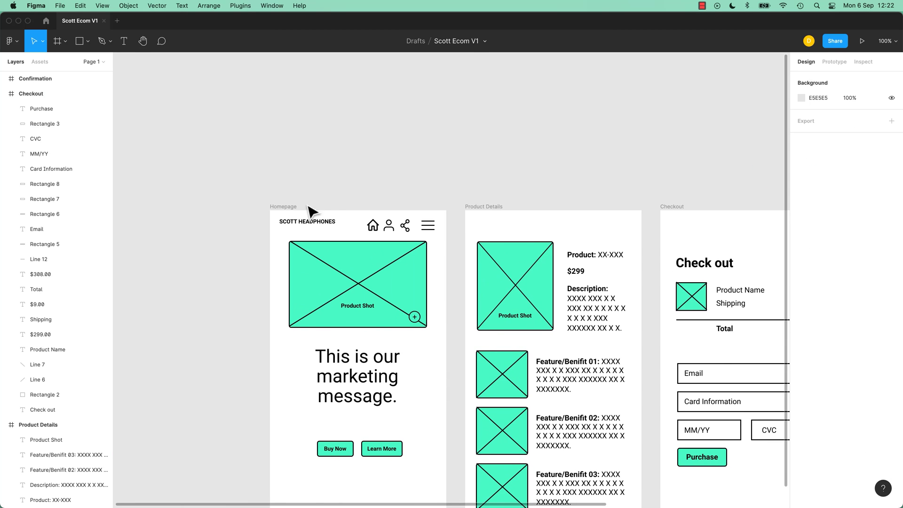
pyautogui.moveTo(247, 215)
pyautogui.mouseDown()
pyautogui.moveTo(446, 248)
pyautogui.moveTo(426, 243)
pyautogui.mouseUp()
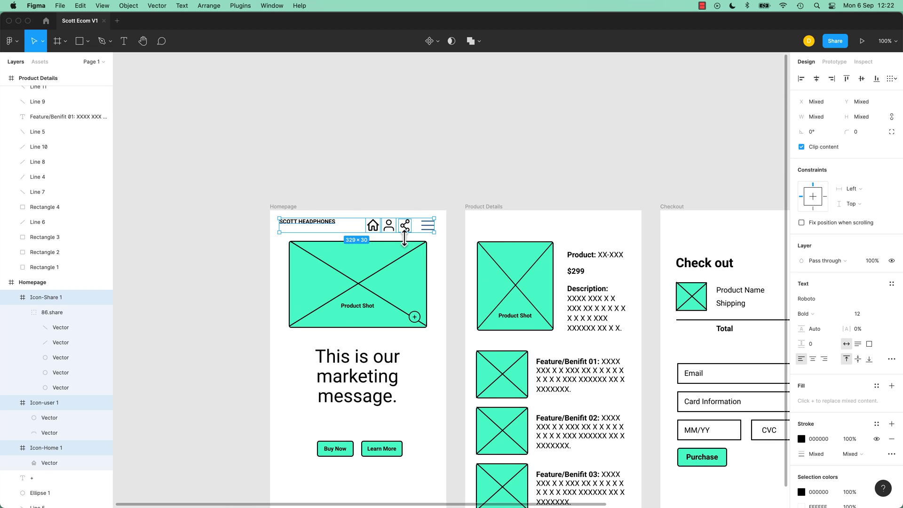
pyautogui.press('super+c')
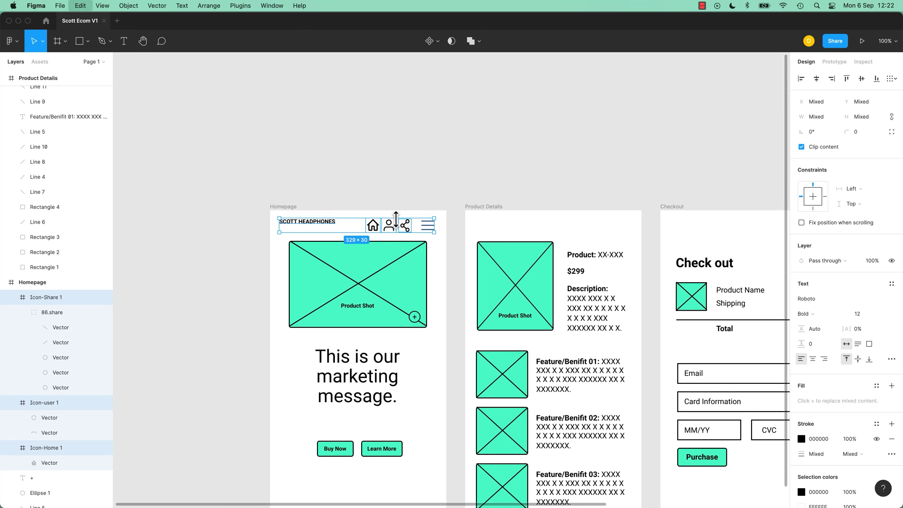
# Paste the copied header into the Product Details, Checkout and Confirmation frames
pyautogui.click(483, 208)
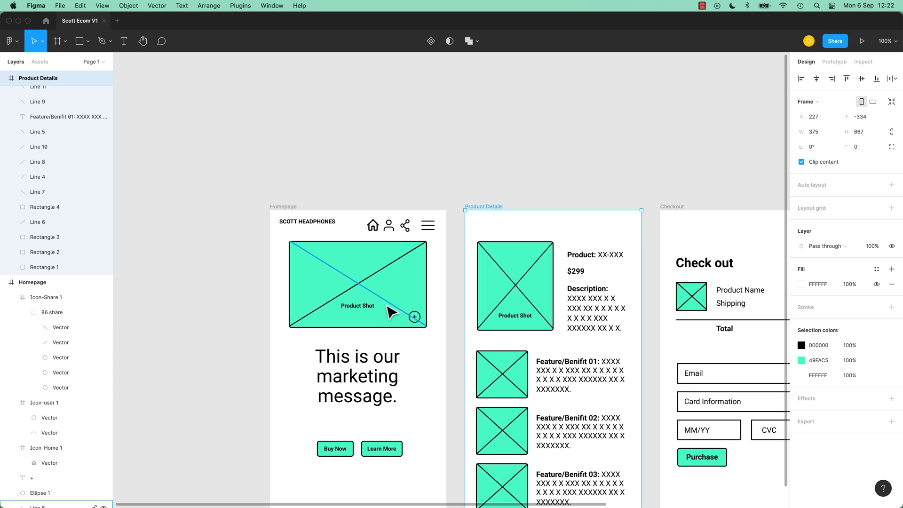
pyautogui.press('super+v')
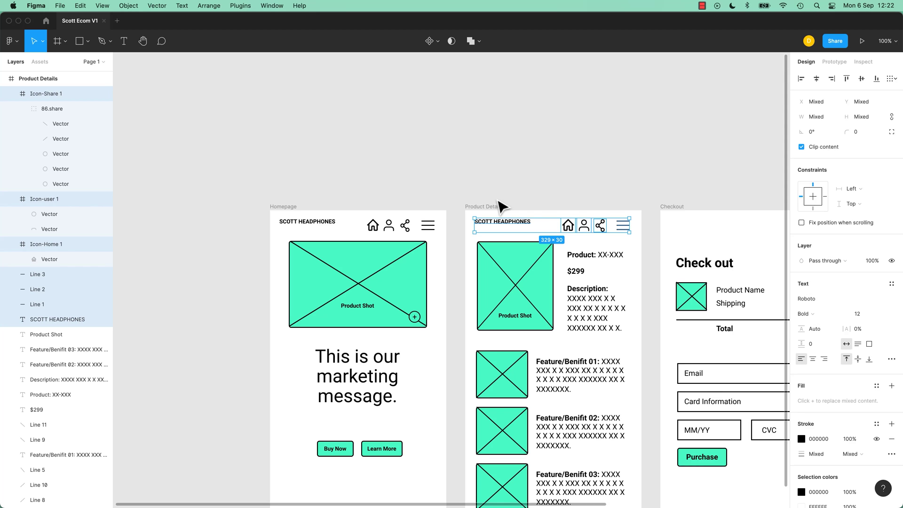
pyautogui.hscroll(5, 637, 180)
pyautogui.click(412, 213)
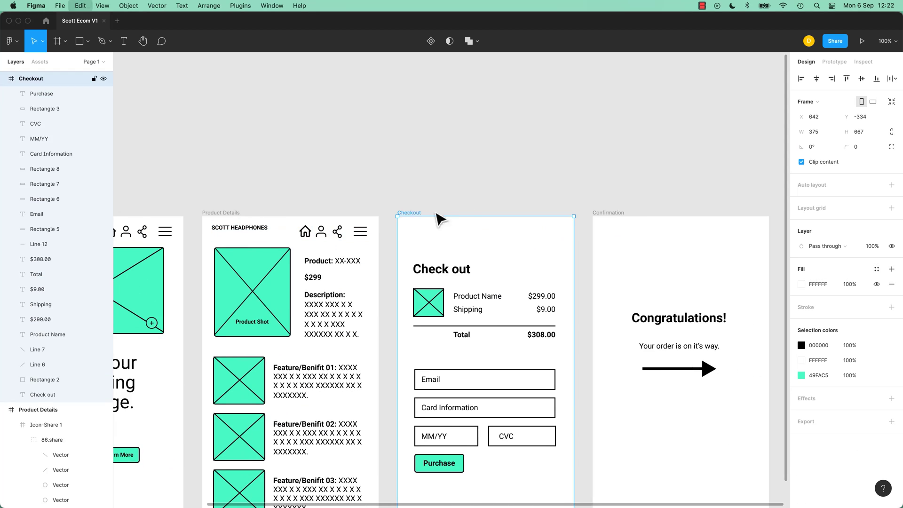
pyautogui.press('super+v')
pyautogui.click(609, 213)
pyautogui.press('super+v')
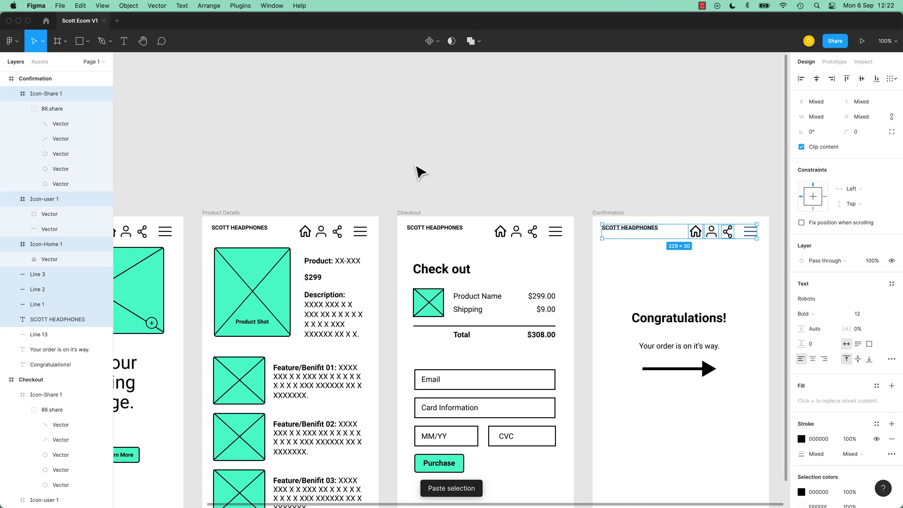
pyautogui.click(419, 174)
pyautogui.hscroll(-5, 414, 191)
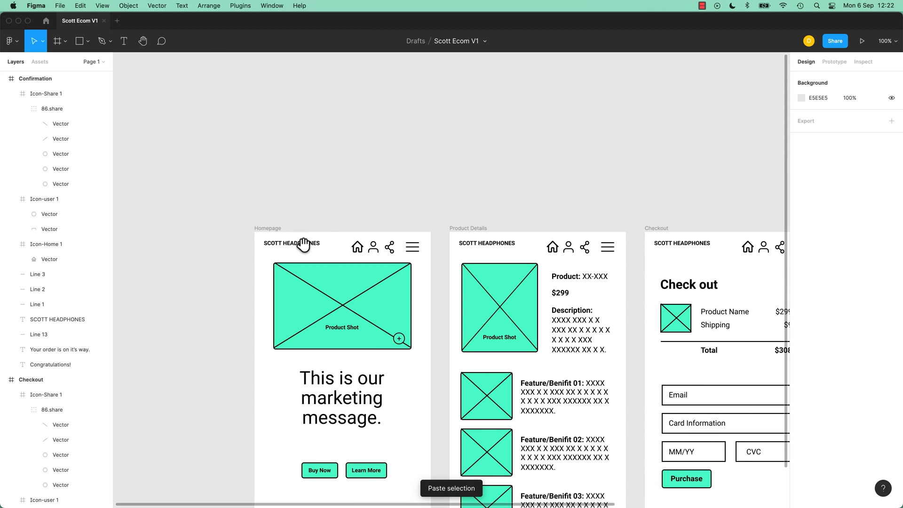
pyautogui.hscroll(6, 304, 244)
pyautogui.hscroll(-2, 323, 210)
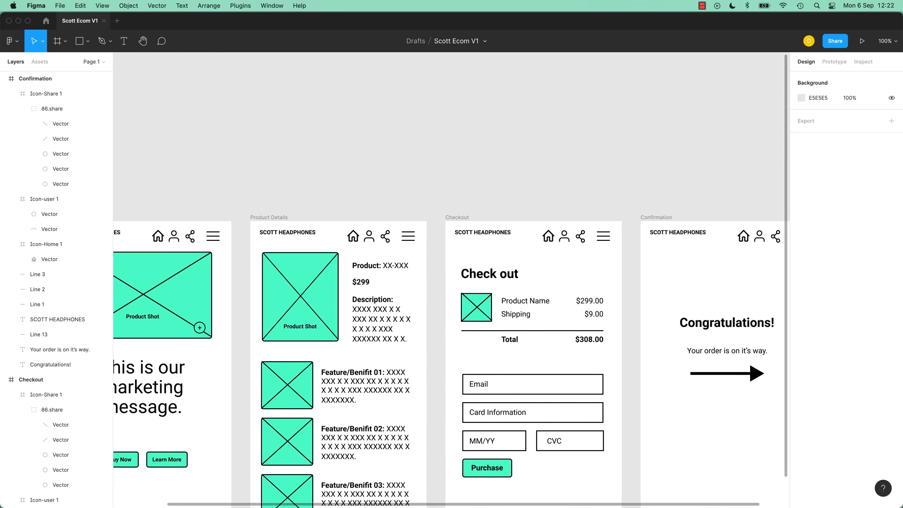
pyautogui.hscroll(-4, 220, 186)
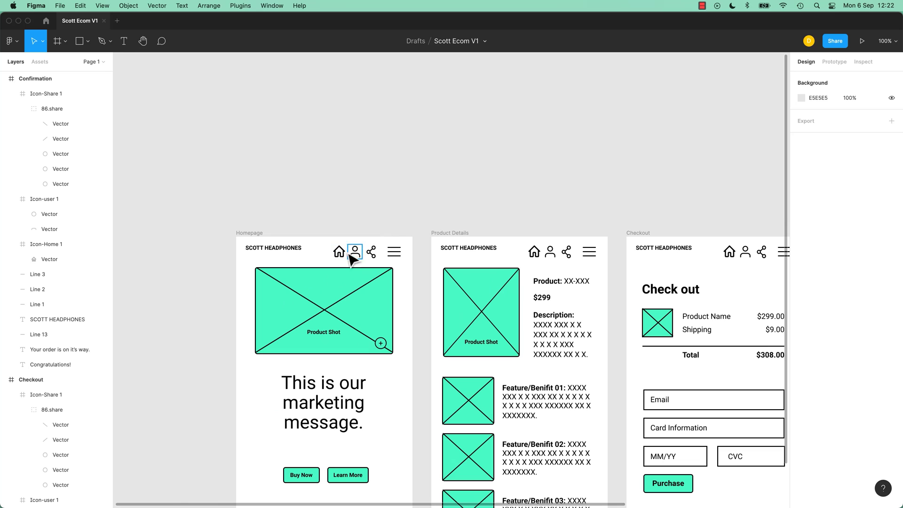